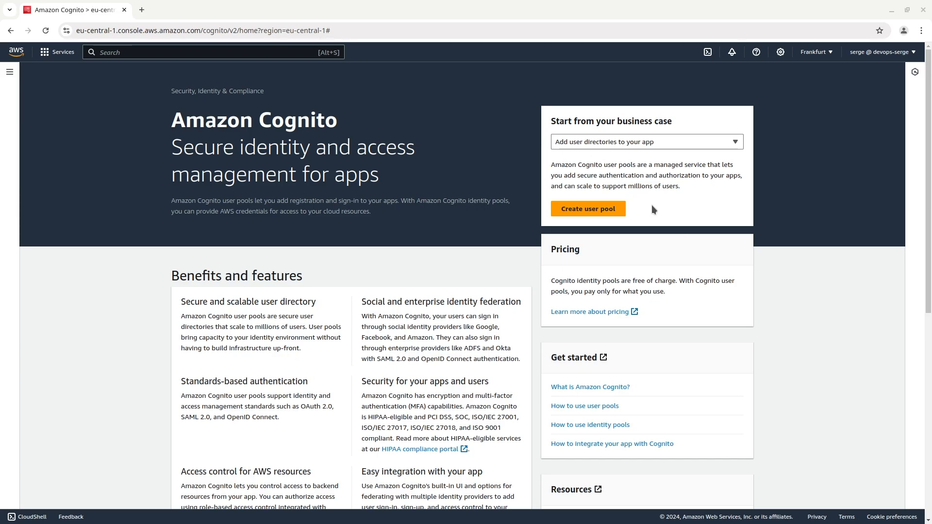
Step: Start creating a Cognito user pool with User name as the sign-in option and proceed to the security requirements
{"action": "left_click", "coordinate": [595, 208]}
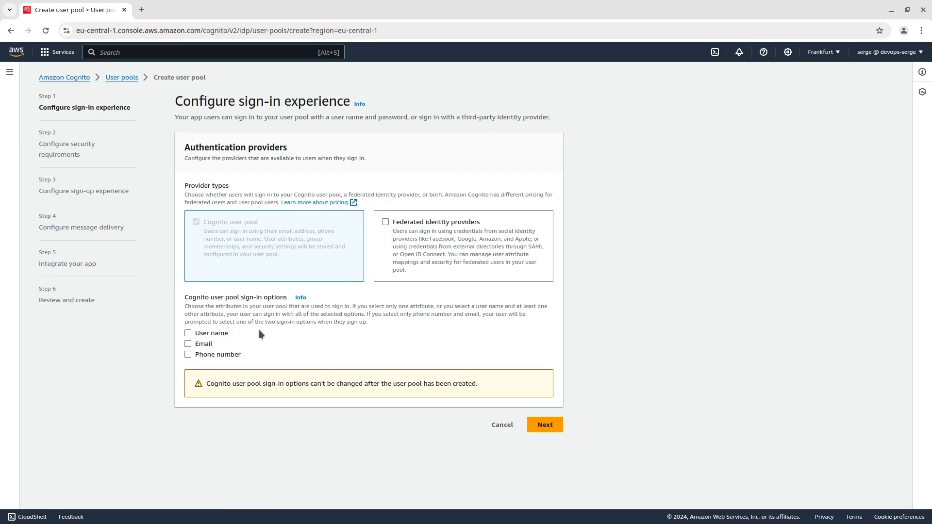
{"action": "left_click", "coordinate": [194, 335]}
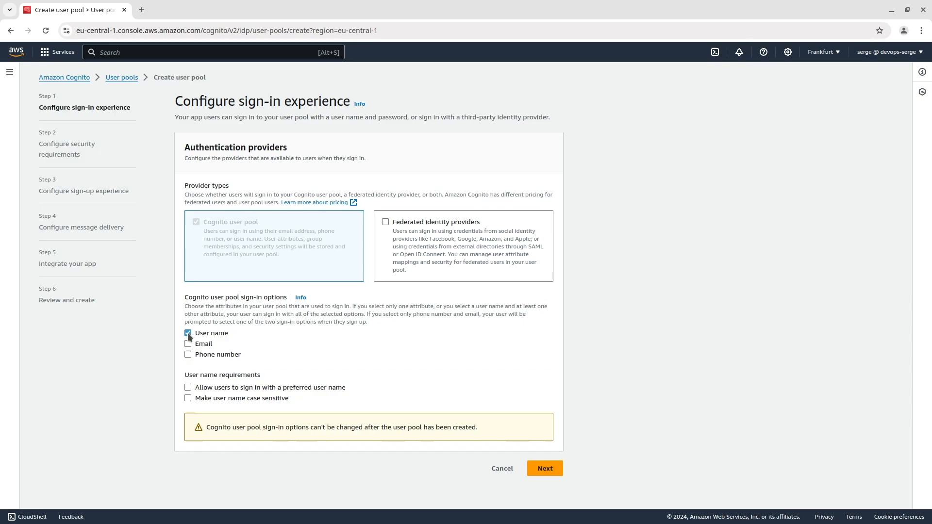
{"action": "left_click", "coordinate": [536, 468]}
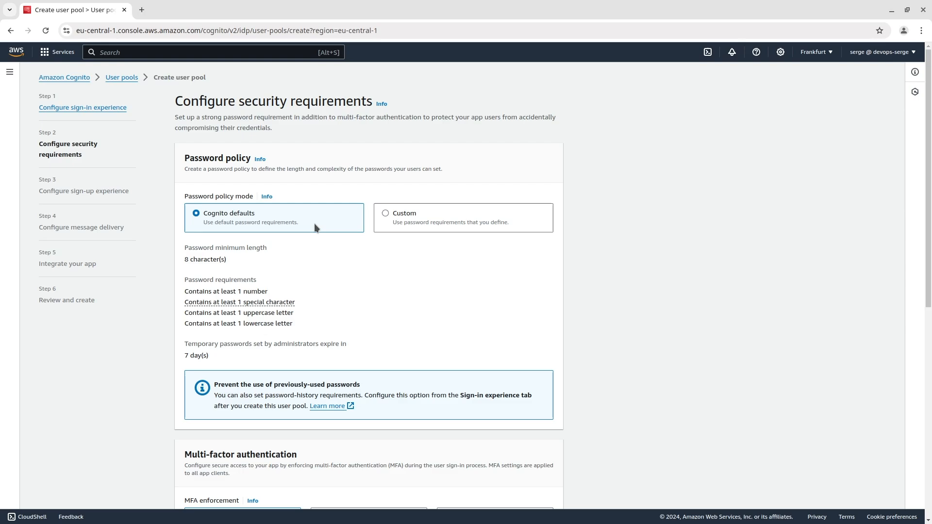
Step: Set MFA enforcement to No MFA and continue to the sign-up configuration
{"action": "scroll", "coordinate": [313, 223], "scroll_direction": "down", "scroll_amount": 7}
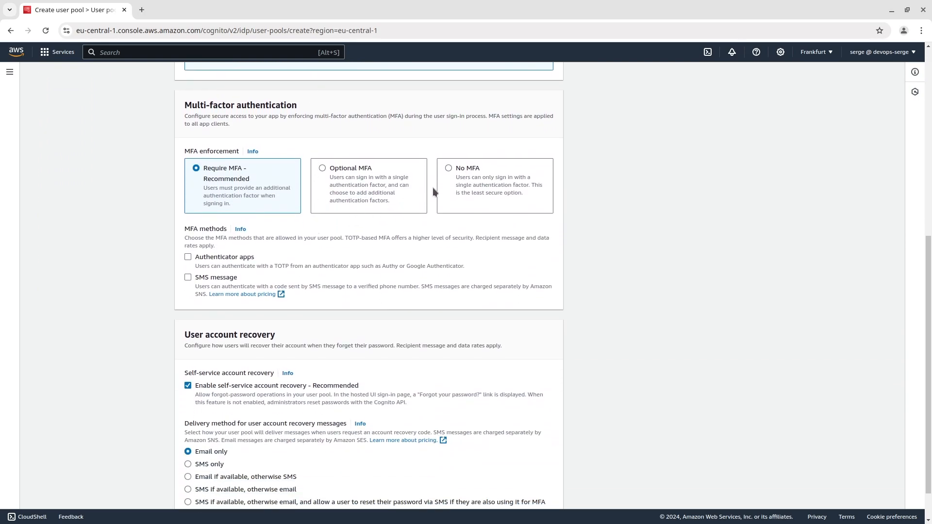
{"action": "left_click", "coordinate": [465, 168]}
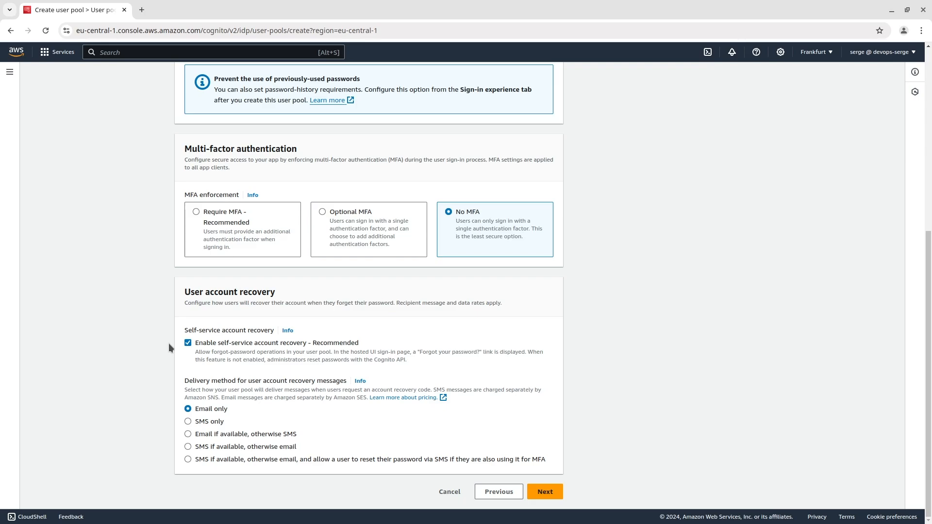
{"action": "left_click", "coordinate": [537, 491]}
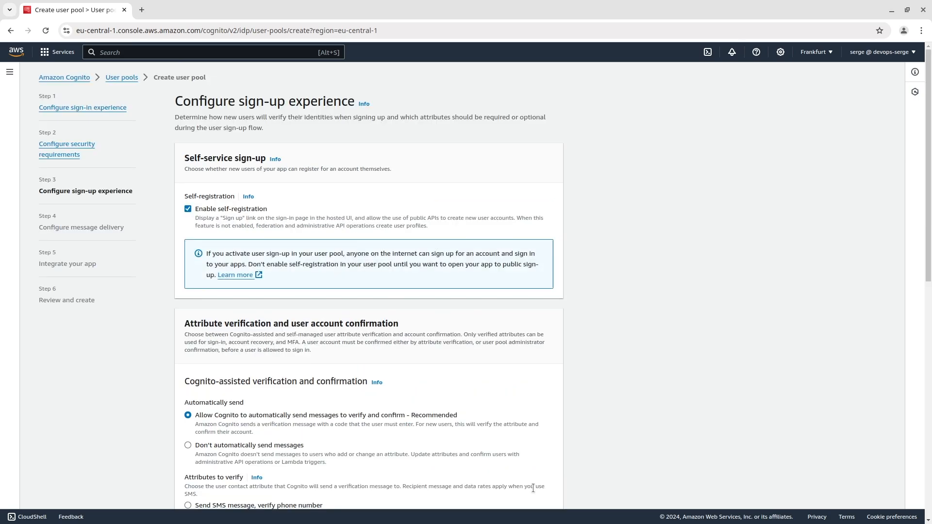
Step: Return to the security requirements, disable self-service account recovery, and continue to the sign-up configuration again
{"action": "scroll", "coordinate": [532, 487], "scroll_direction": "down", "scroll_amount": 5}
{"action": "scroll", "coordinate": [532, 488], "scroll_direction": "down", "scroll_amount": 4}
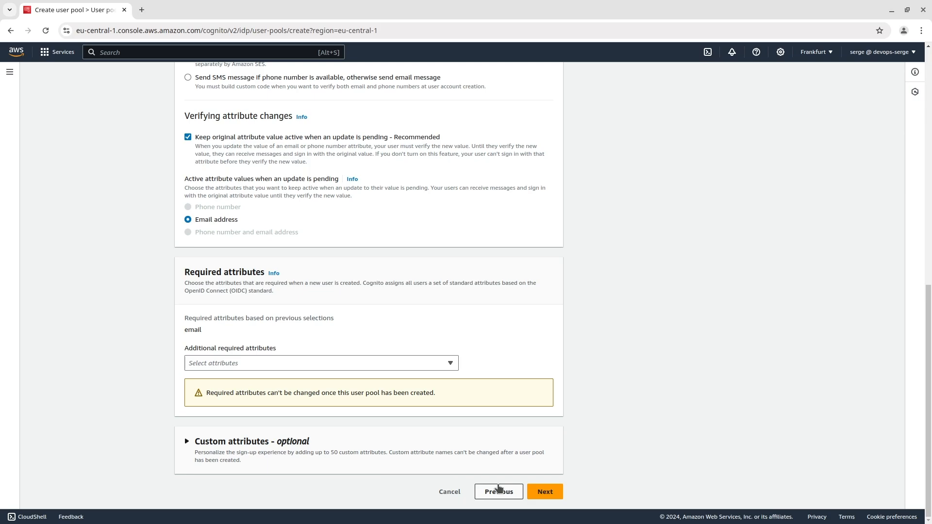
{"action": "left_click", "coordinate": [499, 491]}
{"action": "scroll", "coordinate": [499, 491], "scroll_direction": "down", "scroll_amount": 6}
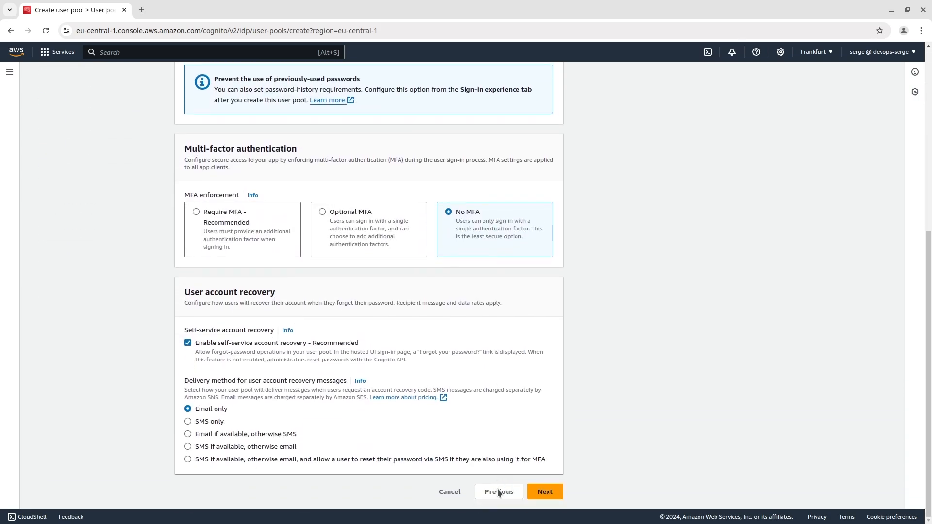
{"action": "left_click", "coordinate": [261, 342]}
{"action": "left_click", "coordinate": [544, 492]}
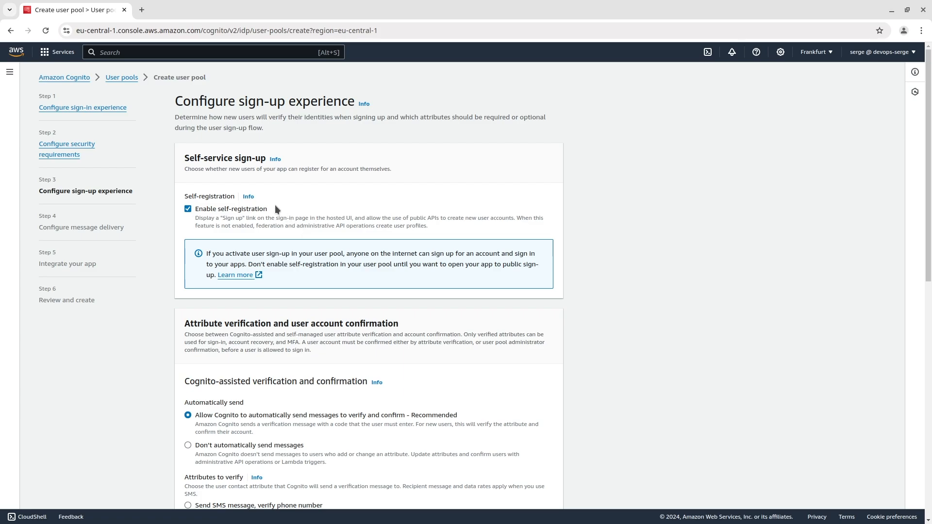
Step: Choose not to send verification messages automatically, and select Send email with Cognito as the email provider
{"action": "scroll", "coordinate": [186, 208], "scroll_direction": "down", "scroll_amount": 5}
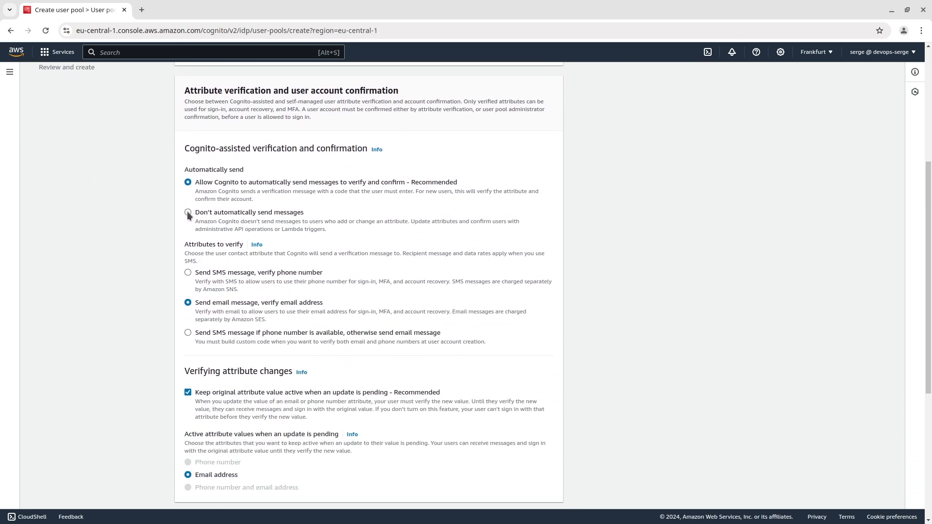
{"action": "left_click", "coordinate": [188, 212]}
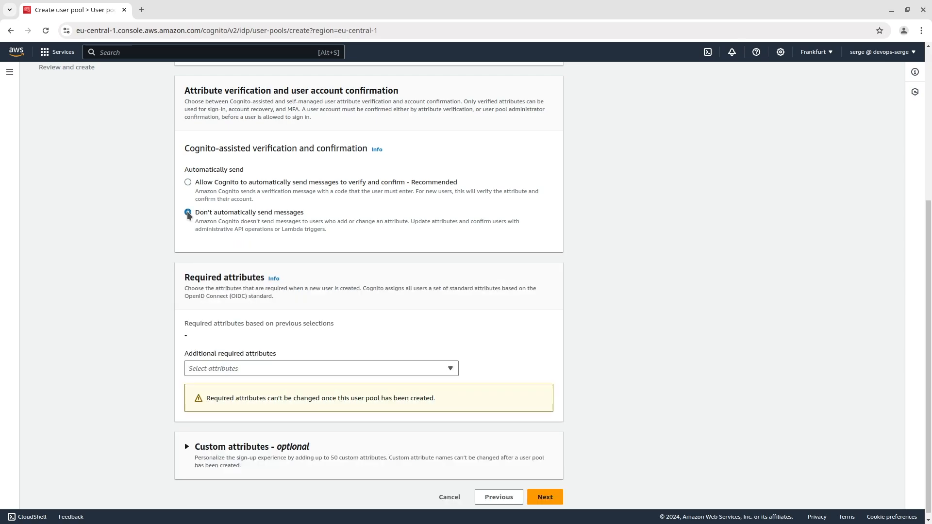
{"action": "scroll", "coordinate": [203, 269], "scroll_direction": "down", "scroll_amount": 1}
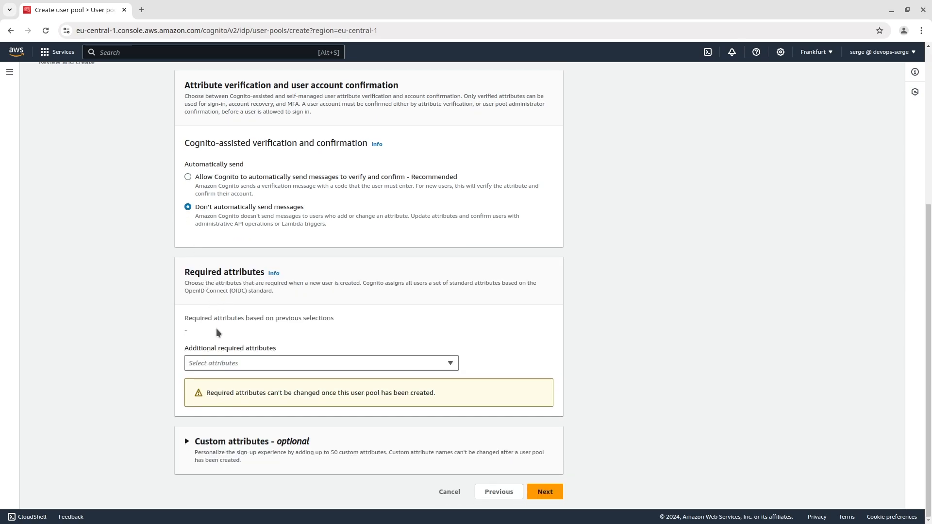
{"action": "left_click", "coordinate": [538, 489]}
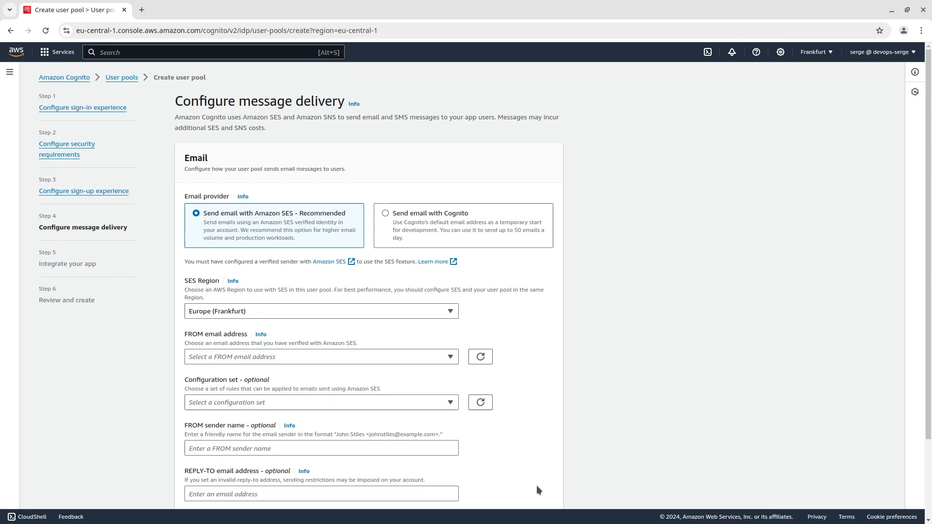
{"action": "left_click", "coordinate": [453, 240]}
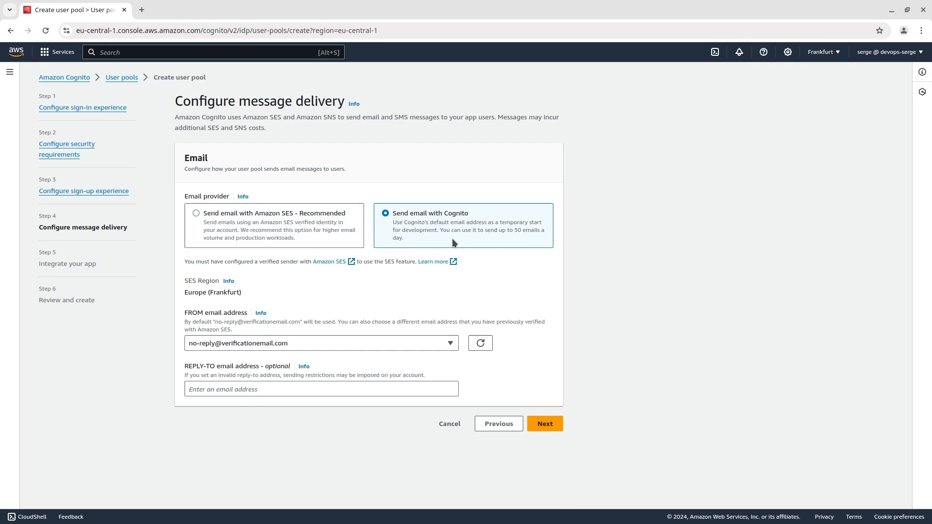
{"action": "left_click", "coordinate": [545, 424]}
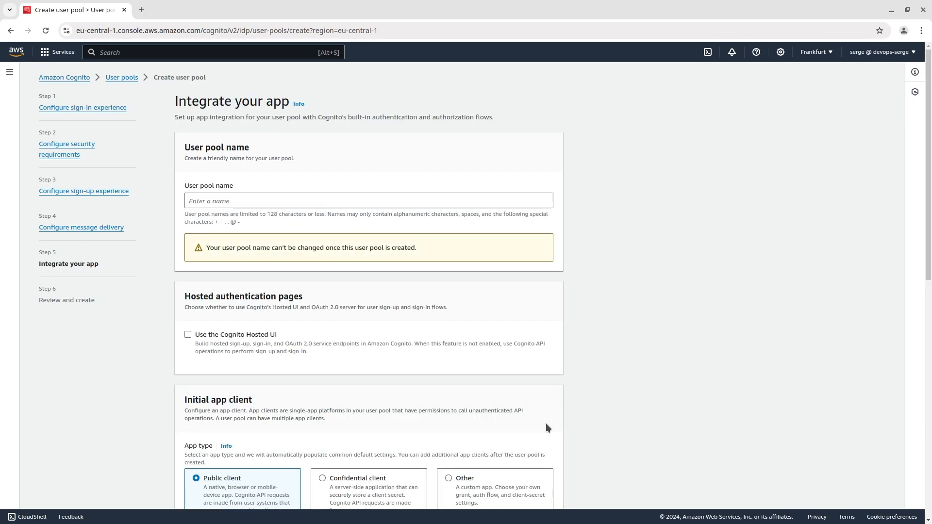
Step: Name the user pool myuserpool and its initial public app client myapp
{"action": "left_click", "coordinate": [314, 202]}
{"action": "type", "text": "myuserpool"}
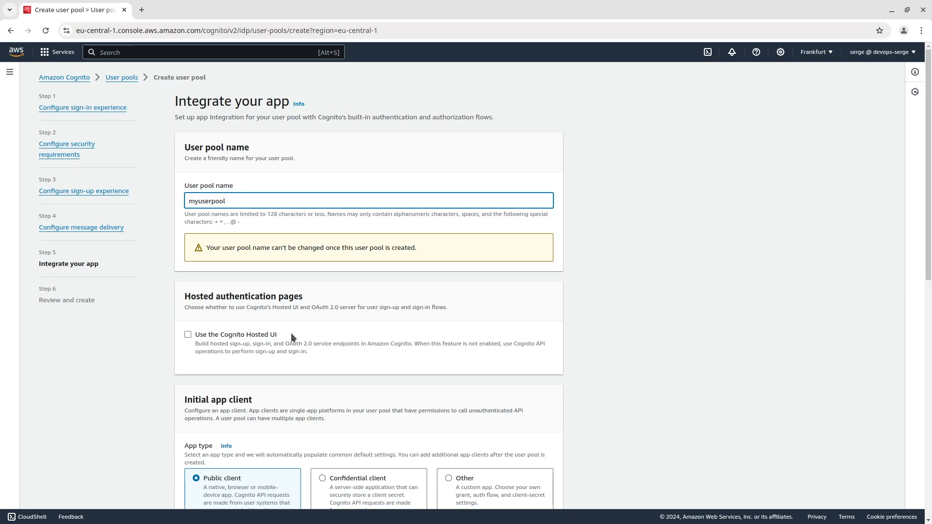
{"action": "scroll", "coordinate": [290, 335], "scroll_direction": "down", "scroll_amount": 5}
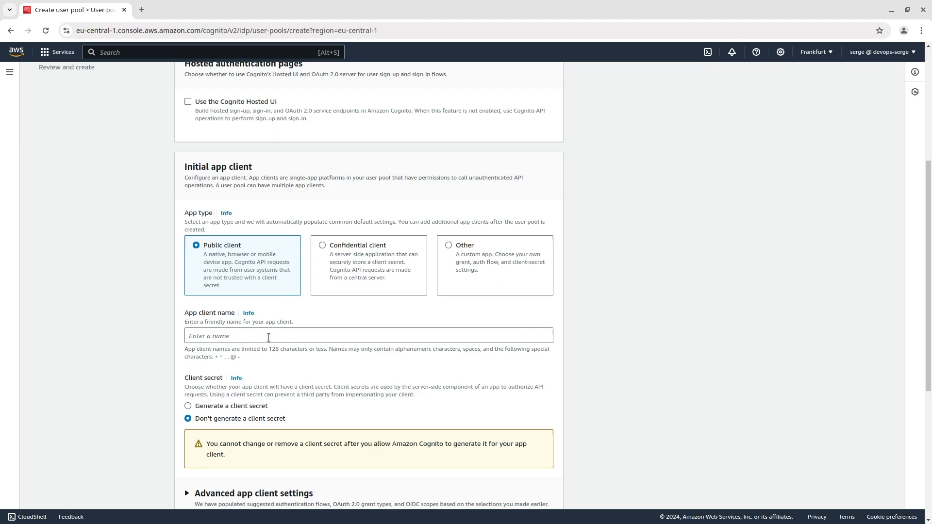
{"action": "left_click", "coordinate": [268, 338]}
{"action": "type", "text": "myapp"}
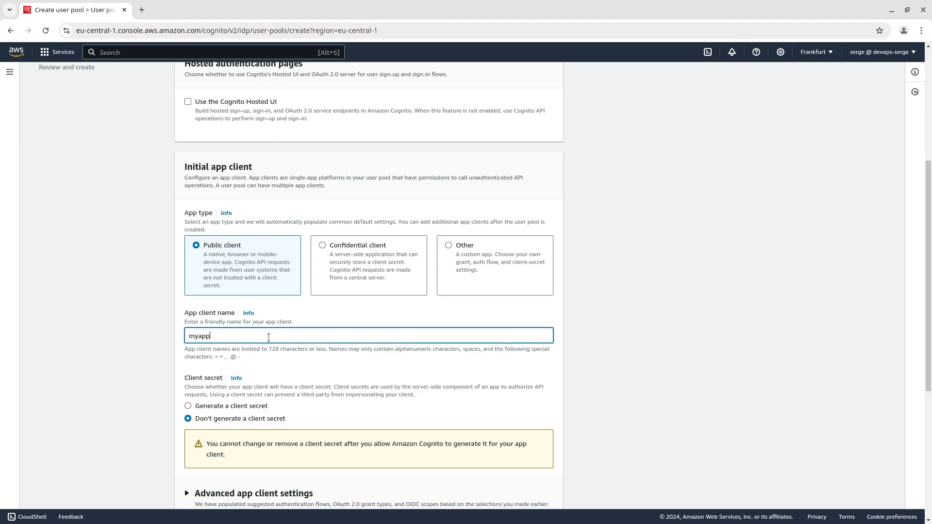
Step: In the advanced app client settings, enable the ALLOW_USER_PASSWORD_AUTH authentication flow and remove ALLOW_USER_SRP_AUTH
{"action": "scroll", "coordinate": [268, 337], "scroll_direction": "down", "scroll_amount": 5}
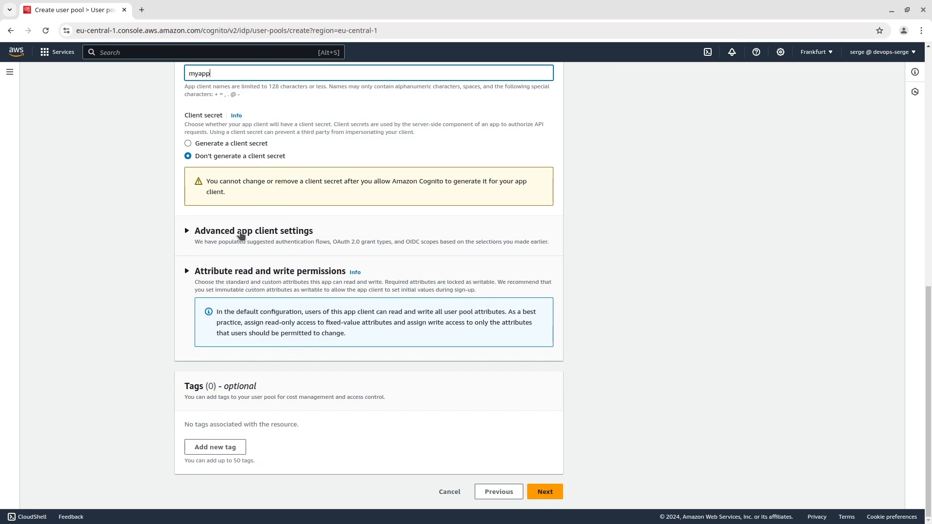
{"action": "left_click", "coordinate": [242, 235]}
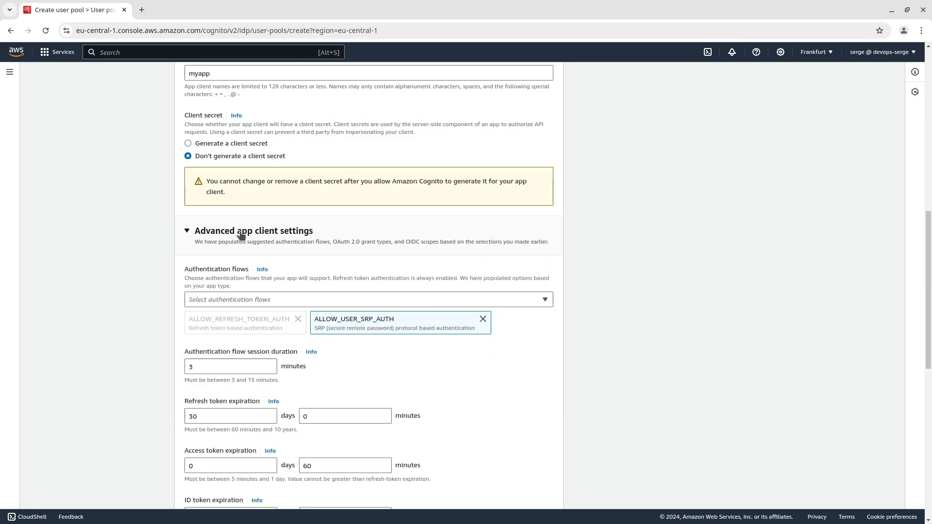
{"action": "left_click", "coordinate": [246, 299]}
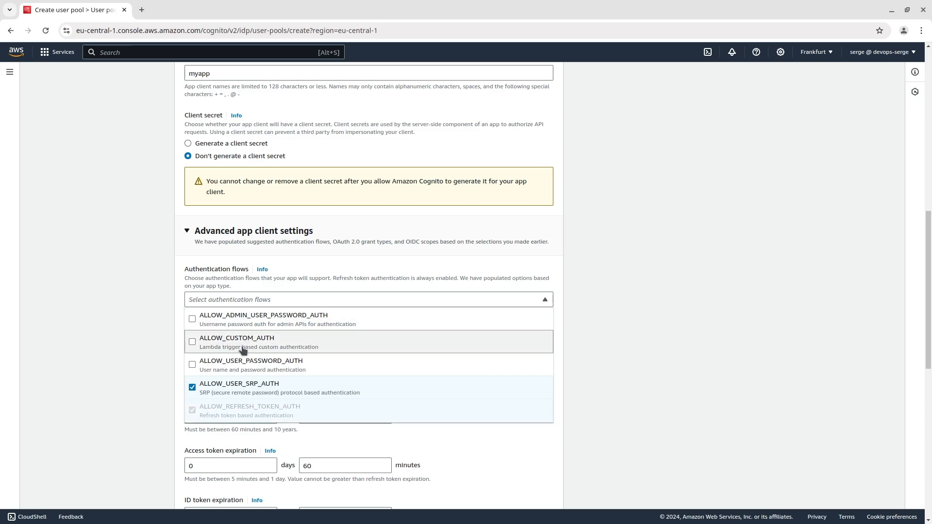
{"action": "left_click", "coordinate": [240, 363]}
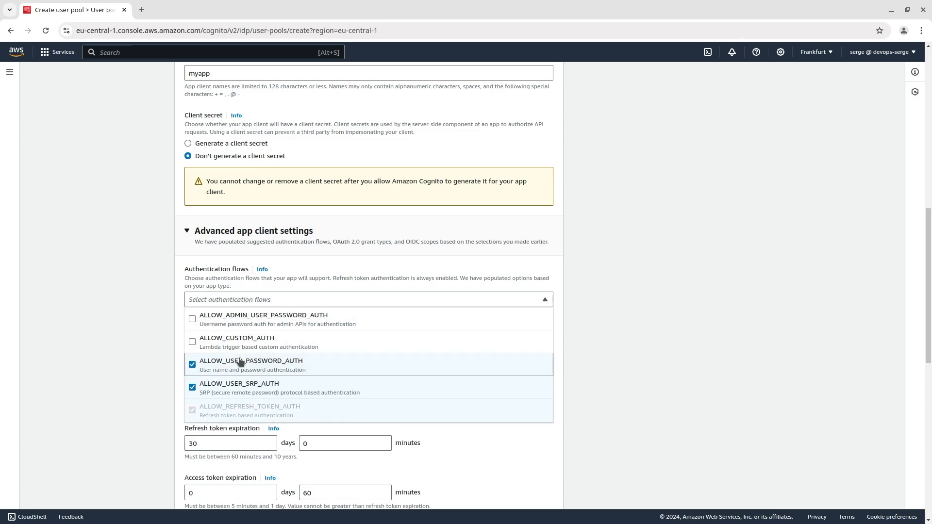
{"action": "left_click", "coordinate": [236, 387]}
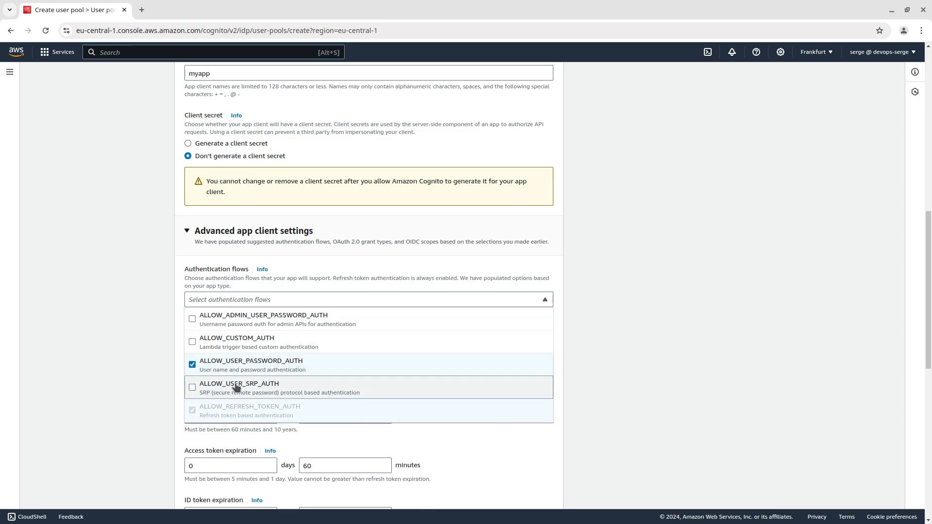
{"action": "left_click", "coordinate": [238, 299]}
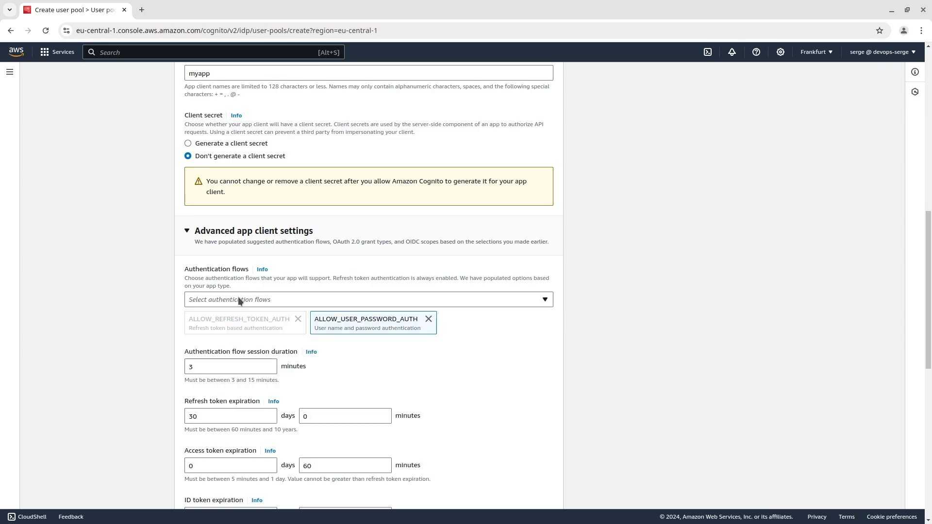
Step: Keep the remaining app client defaults, review the configuration summary, and create the user pool
{"action": "scroll", "coordinate": [238, 299], "scroll_direction": "down", "scroll_amount": 5}
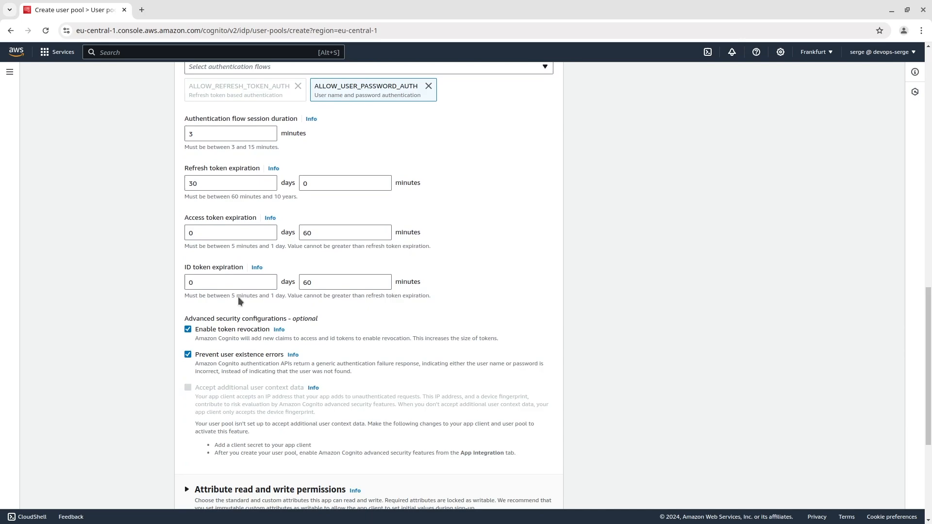
{"action": "scroll", "coordinate": [238, 296], "scroll_direction": "down", "scroll_amount": 5}
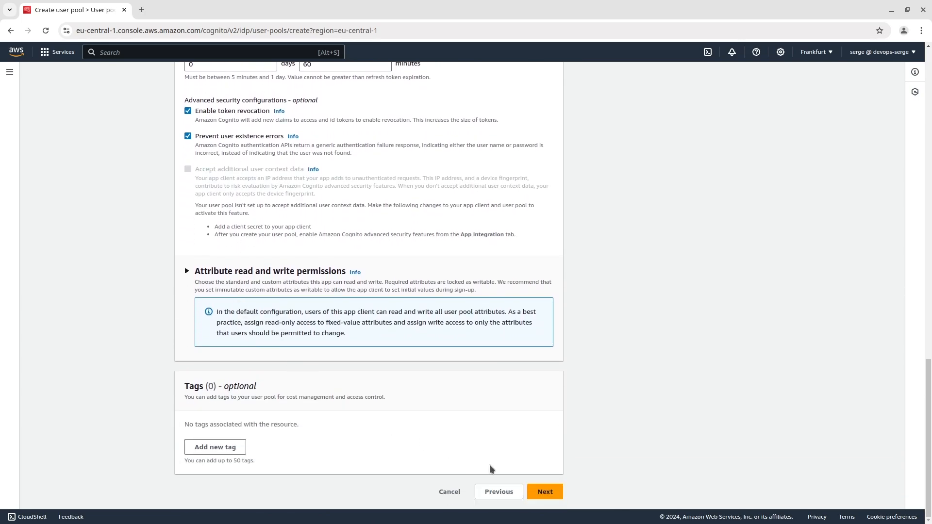
{"action": "left_click", "coordinate": [543, 491]}
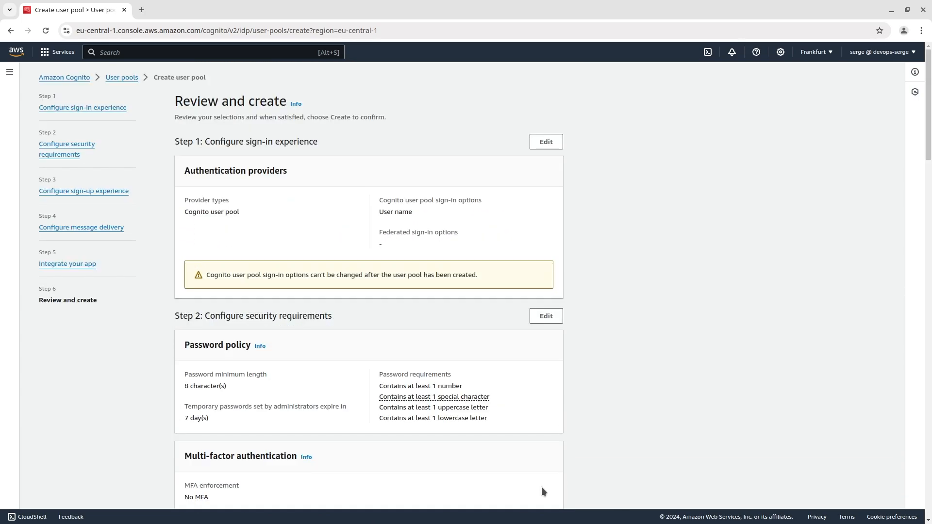
{"action": "scroll", "coordinate": [542, 488], "scroll_direction": "down", "scroll_amount": 20}
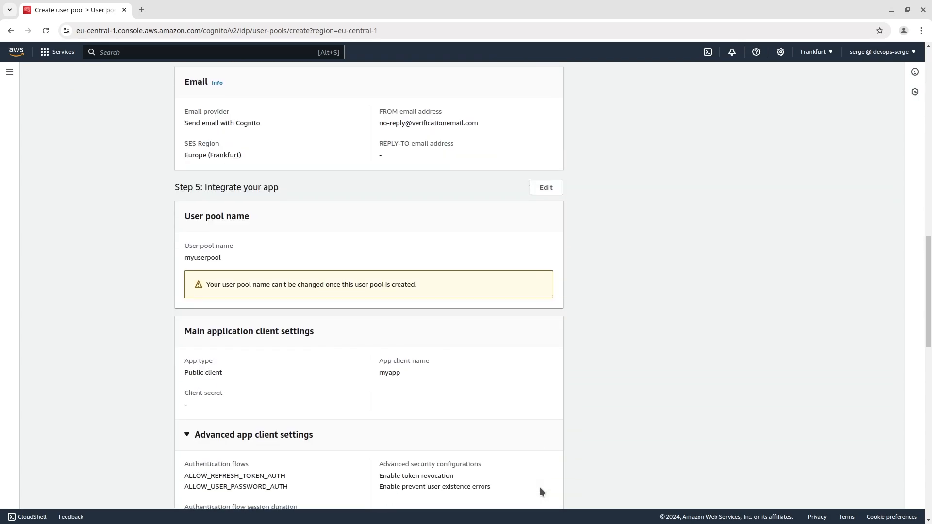
{"action": "scroll", "coordinate": [539, 488], "scroll_direction": "down", "scroll_amount": 10}
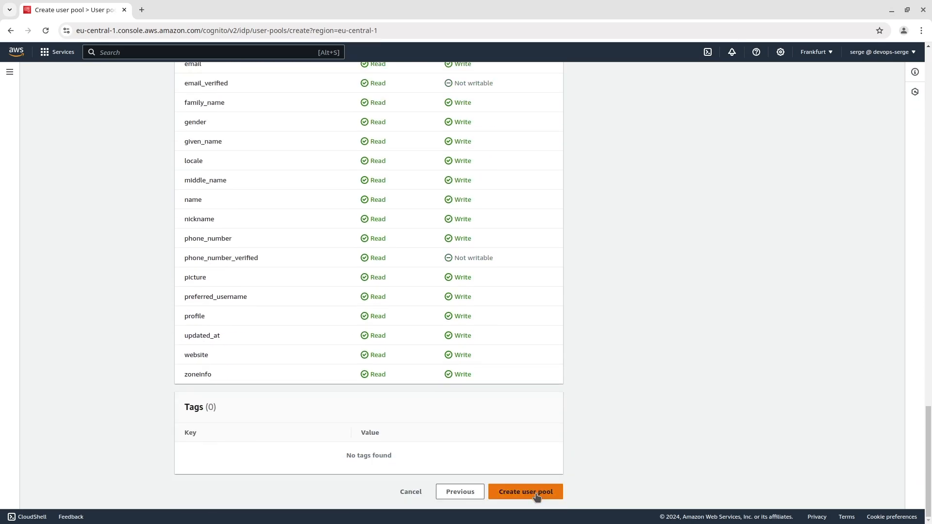
{"action": "left_click", "coordinate": [536, 494]}
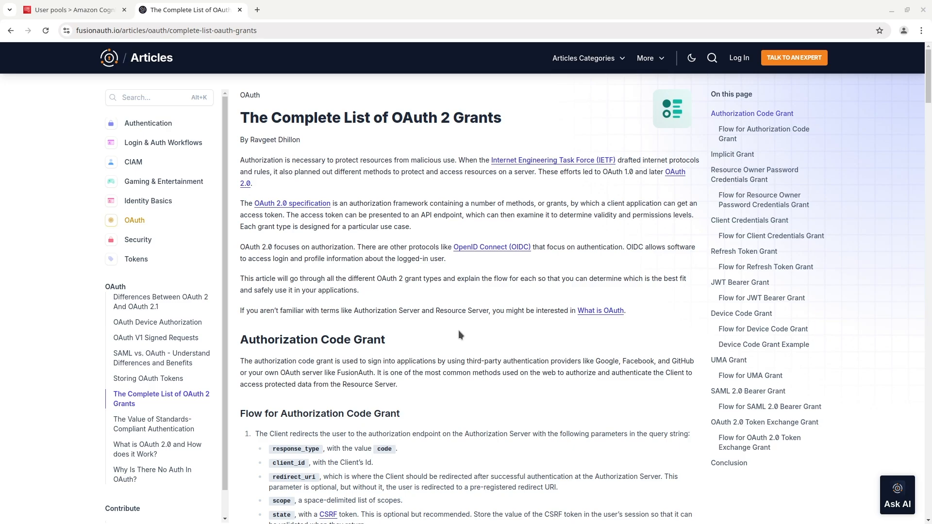
Step: Switch back to the AWS console, find the Lambda service, and start creating a function
{"action": "left_click", "coordinate": [94, 9]}
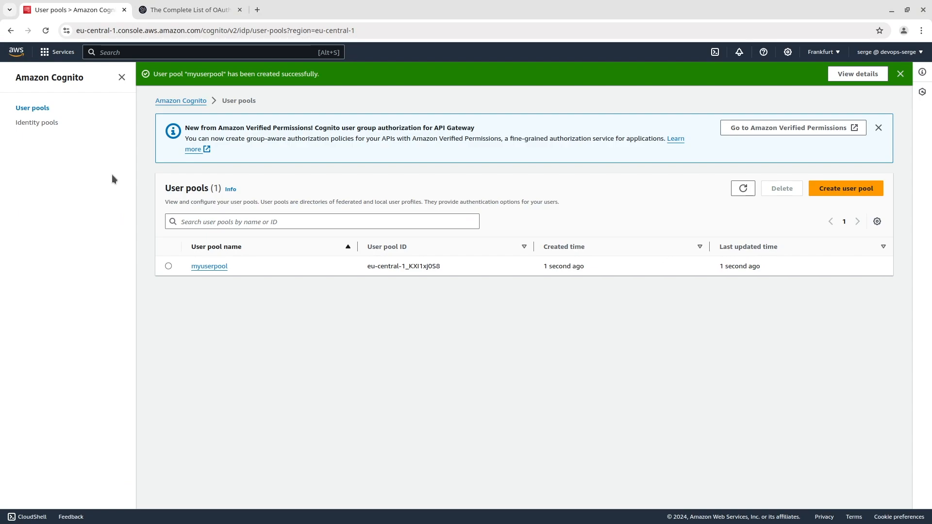
{"action": "left_click", "coordinate": [125, 52]}
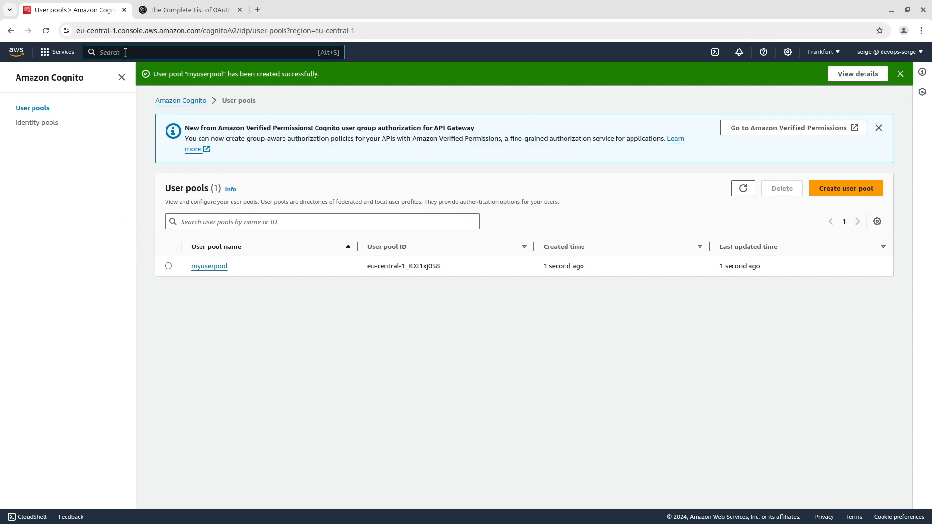
{"action": "type", "text": "lambda"}
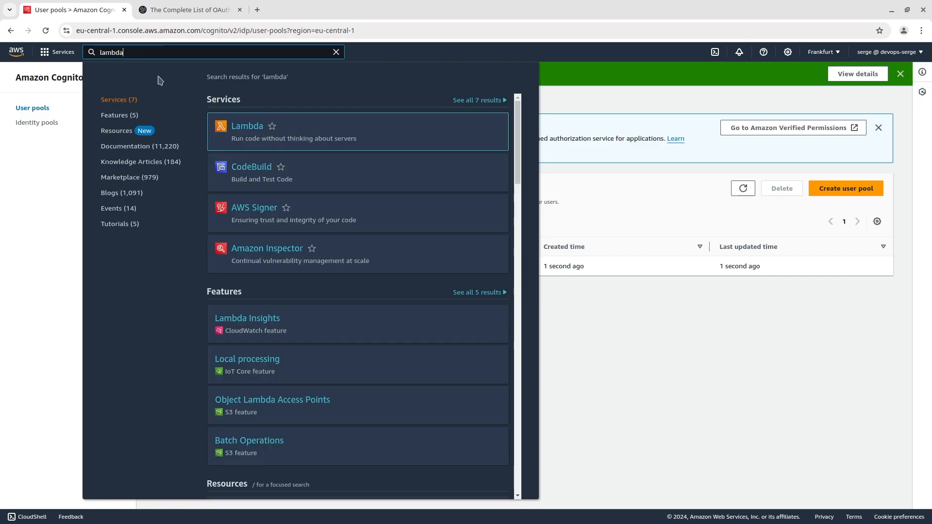
{"action": "left_click", "coordinate": [247, 128]}
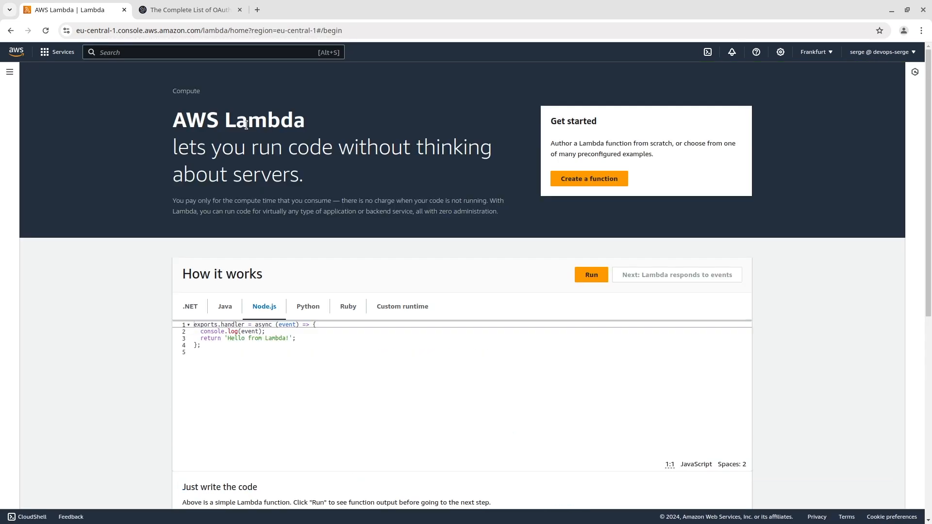
{"action": "left_click", "coordinate": [581, 180]}
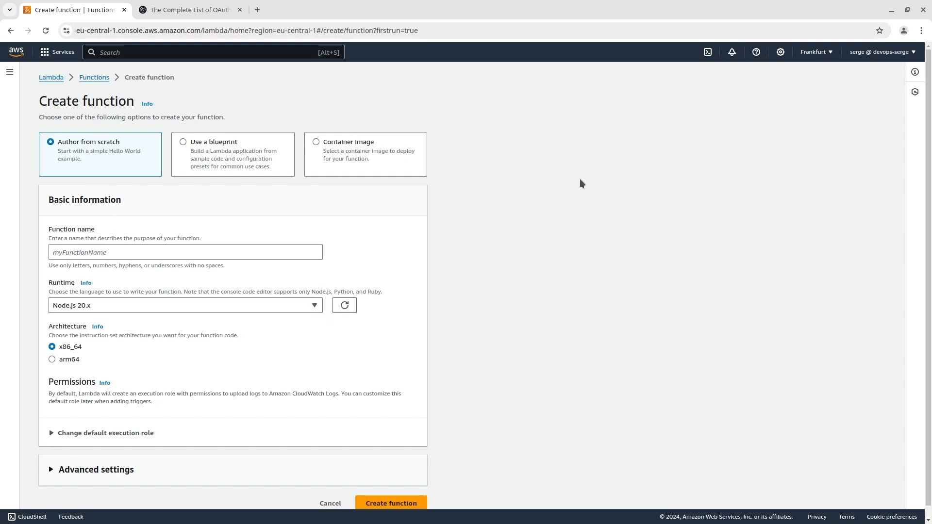
Step: Create a Lambda function from scratch named myfunc using the Python 3.11 runtime
{"action": "left_click", "coordinate": [113, 252]}
{"action": "type", "text": "myfunc"}
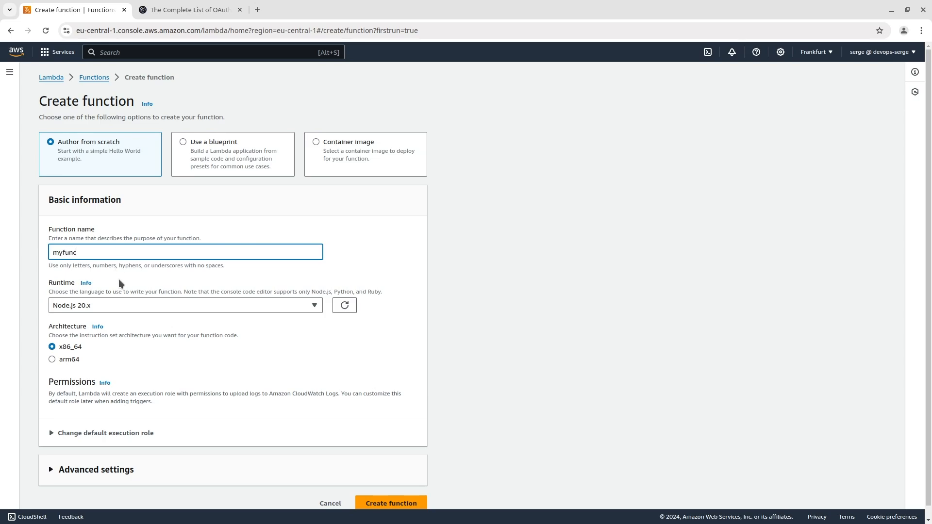
{"action": "left_click", "coordinate": [122, 306]}
{"action": "scroll", "coordinate": [117, 256], "scroll_direction": "down", "scroll_amount": 2}
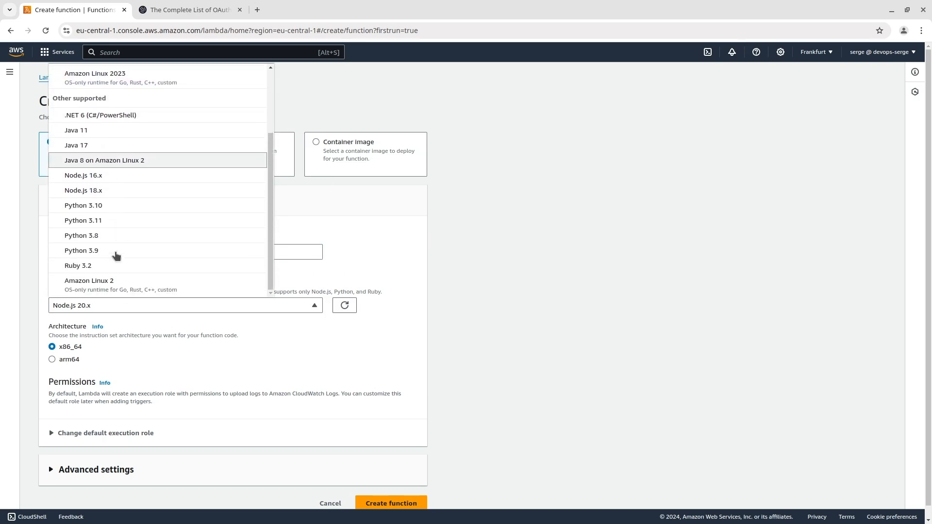
{"action": "left_click", "coordinate": [121, 216]}
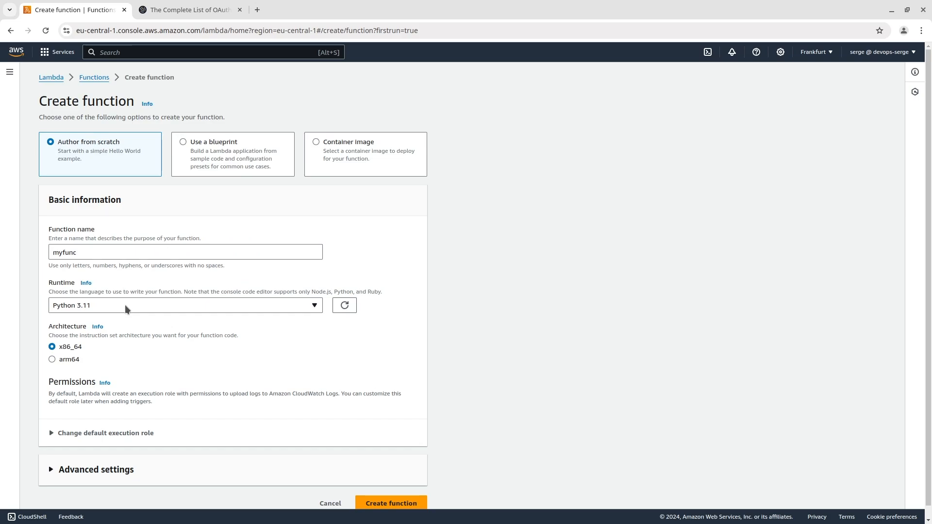
{"action": "left_click", "coordinate": [388, 504]}
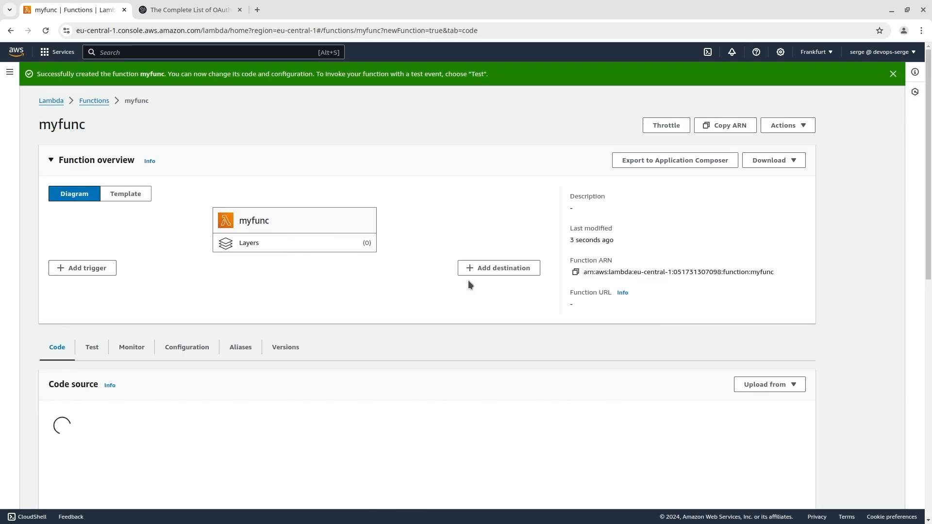
{"action": "scroll", "coordinate": [468, 281], "scroll_direction": "down", "scroll_amount": 3}
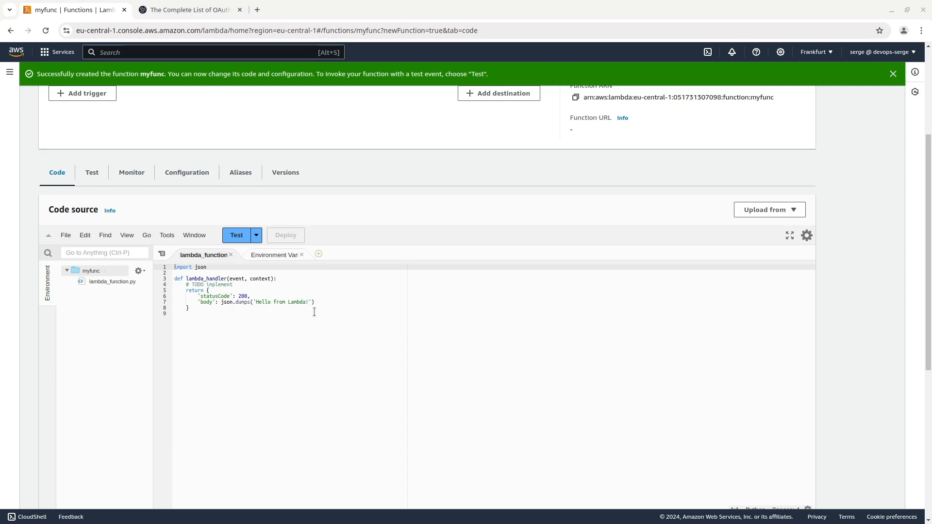
Step: Find the API Gateway service and go to its choice of API types
{"action": "left_click", "coordinate": [203, 52]}
{"action": "type", "text": "api gateway"}
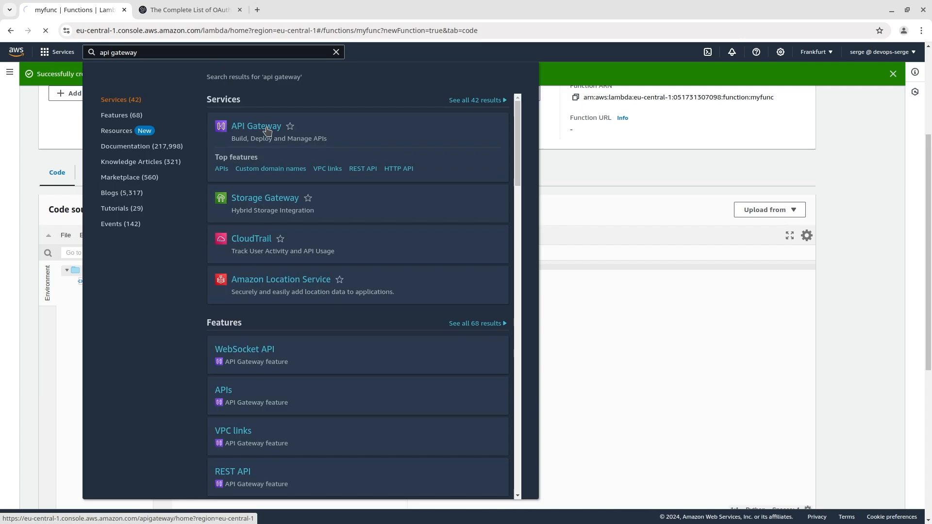
{"action": "left_click", "coordinate": [266, 127]}
{"action": "scroll", "coordinate": [301, 128], "scroll_direction": "down", "scroll_amount": 4}
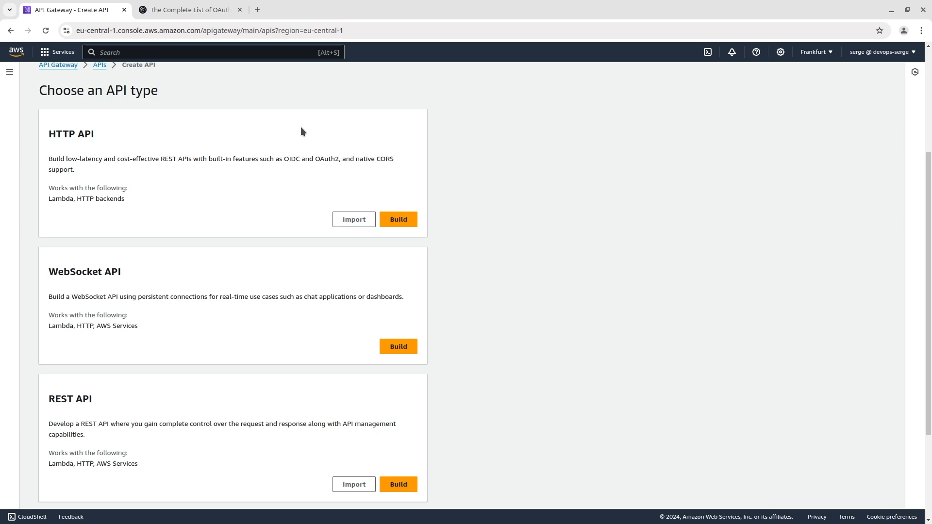
Step: Look up the AWS guide on choosing between REST APIs and HTTP APIs in a separate browser tab, and return to the console
{"action": "left_click", "coordinate": [258, 11]}
{"action": "type", "text": "https://docs.aws.amazon.com/apigateway/latest/developerguide/http-api-vs-rest.html"}
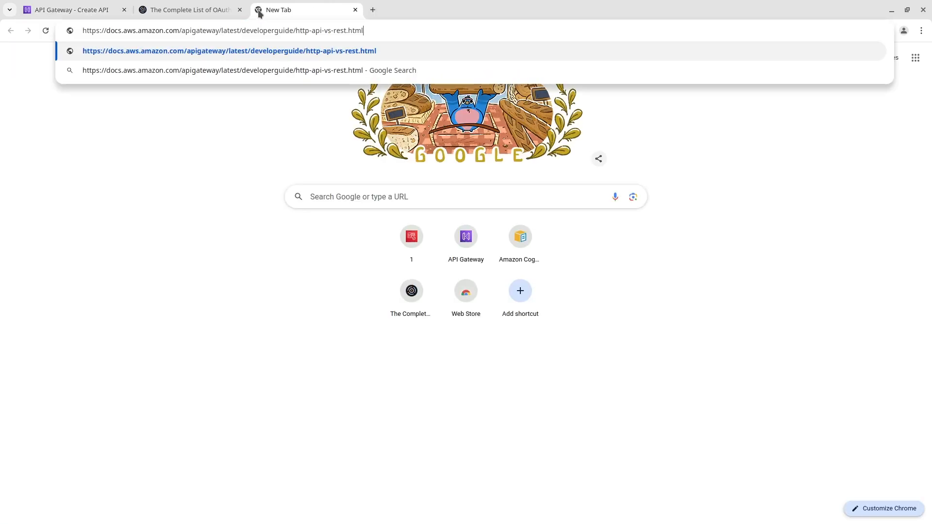
{"action": "key", "text": "Return"}
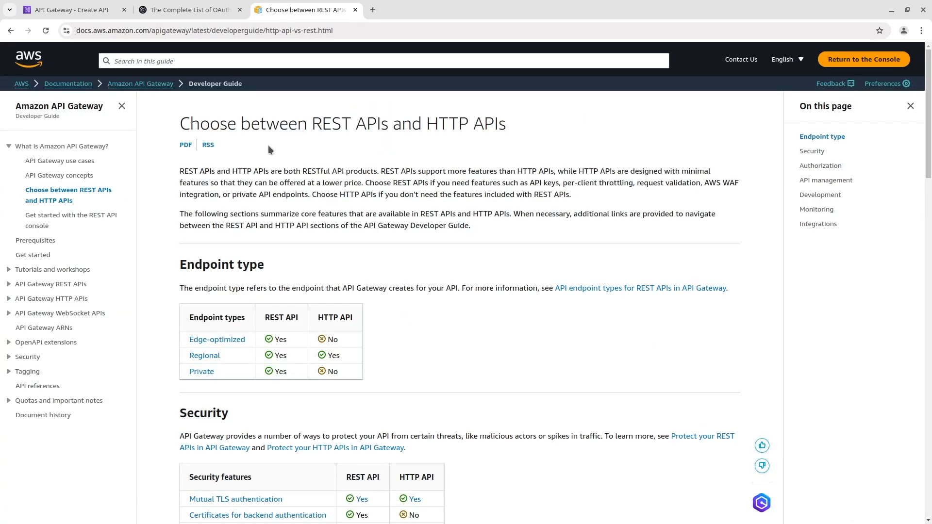
{"action": "key", "text": "ctrl+1"}
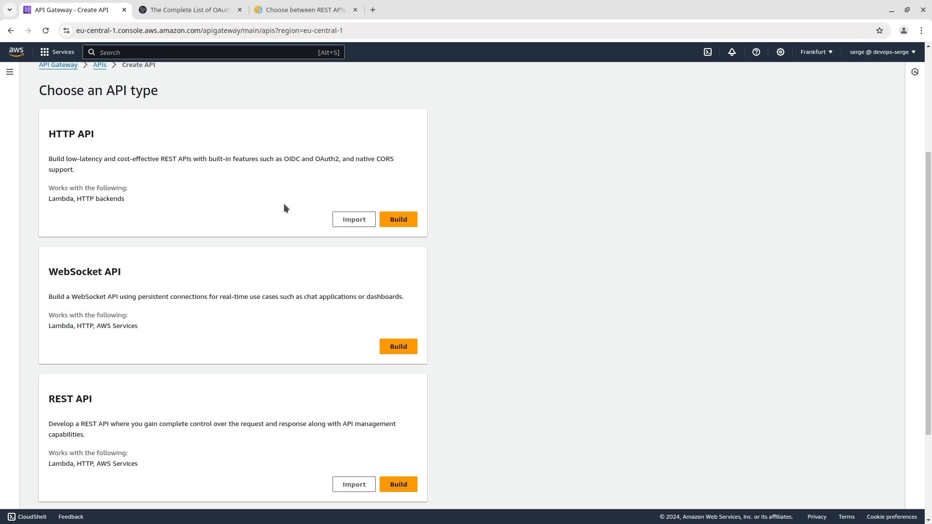
Step: Start building an HTTP API named myapigateway with a Lambda integration for the myfunc function
{"action": "left_click", "coordinate": [401, 225]}
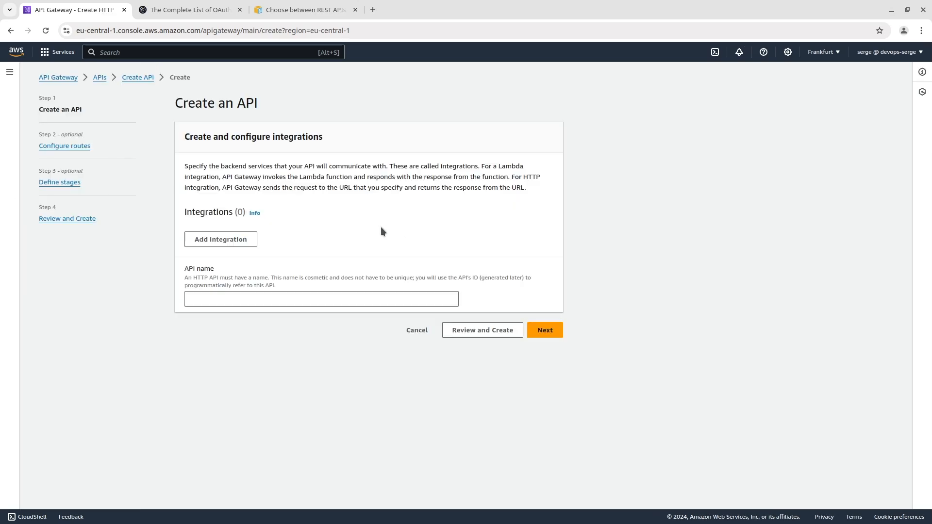
{"action": "left_click", "coordinate": [246, 241]}
{"action": "left_click", "coordinate": [253, 229]}
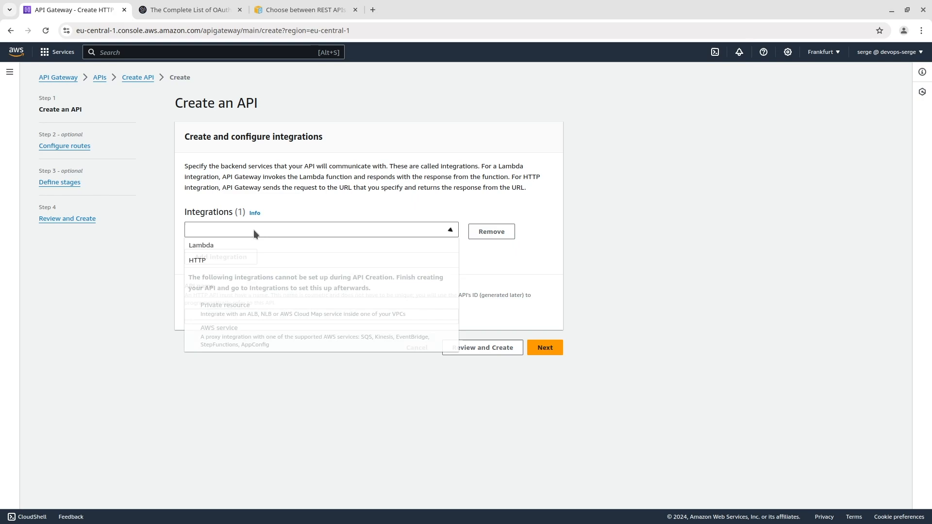
{"action": "left_click", "coordinate": [253, 244]}
{"action": "left_click", "coordinate": [261, 266]}
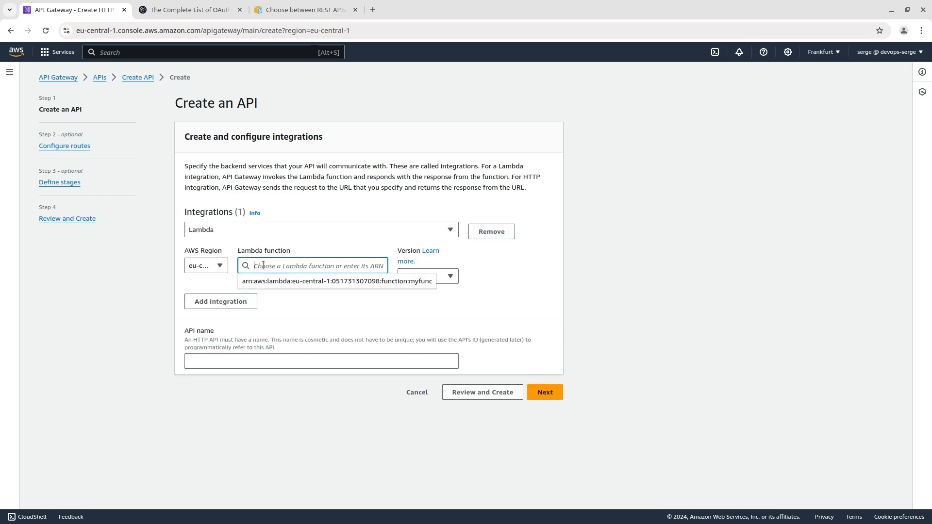
{"action": "left_click", "coordinate": [269, 281]}
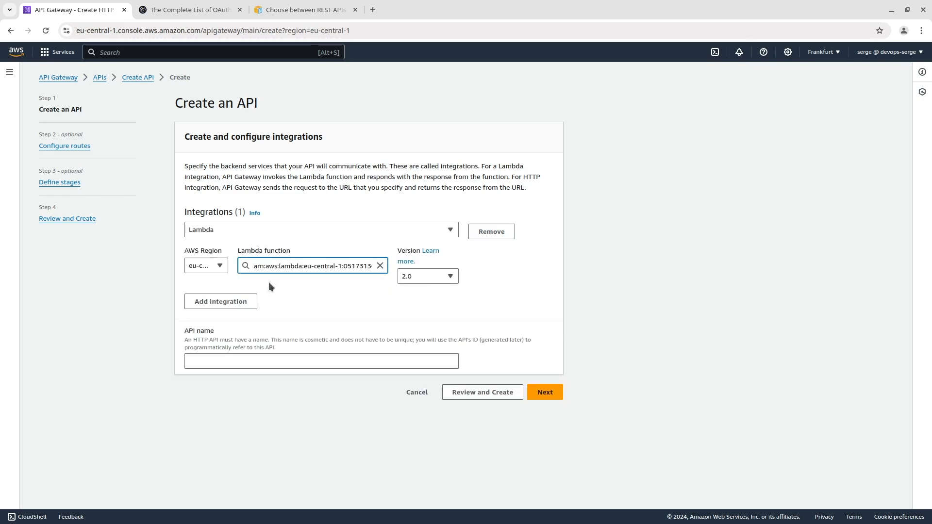
{"action": "left_click", "coordinate": [261, 362]}
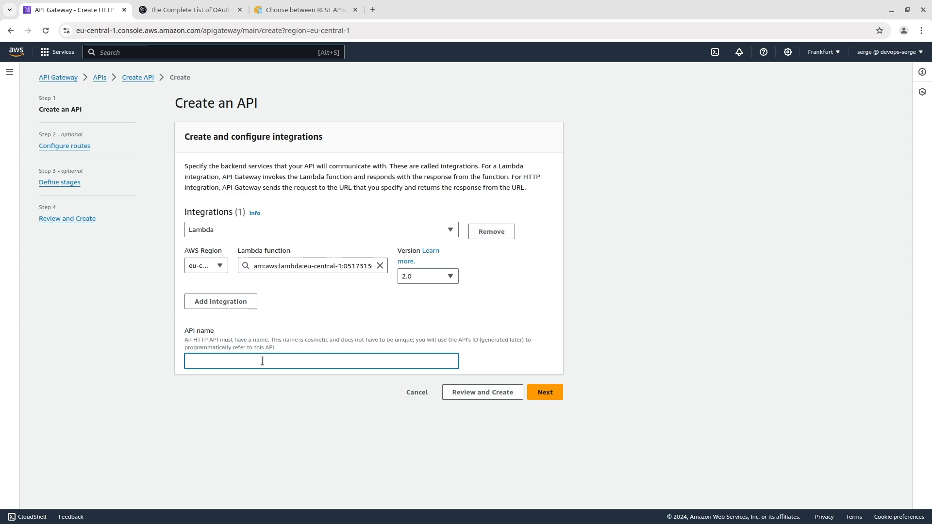
{"action": "type", "text": "myapigateway"}
{"action": "left_click", "coordinate": [544, 392]}
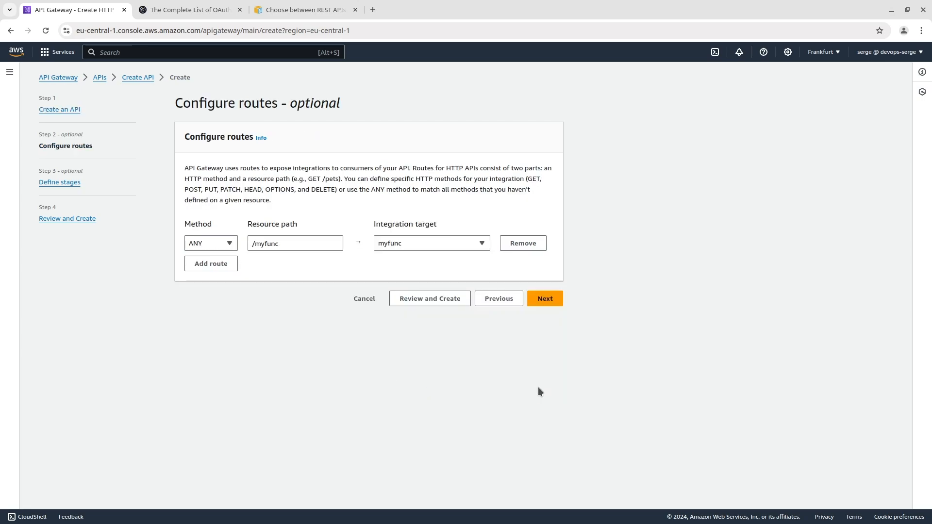
Step: Set the myfunc route to the GET method with the resource path /hello
{"action": "left_click", "coordinate": [222, 244]}
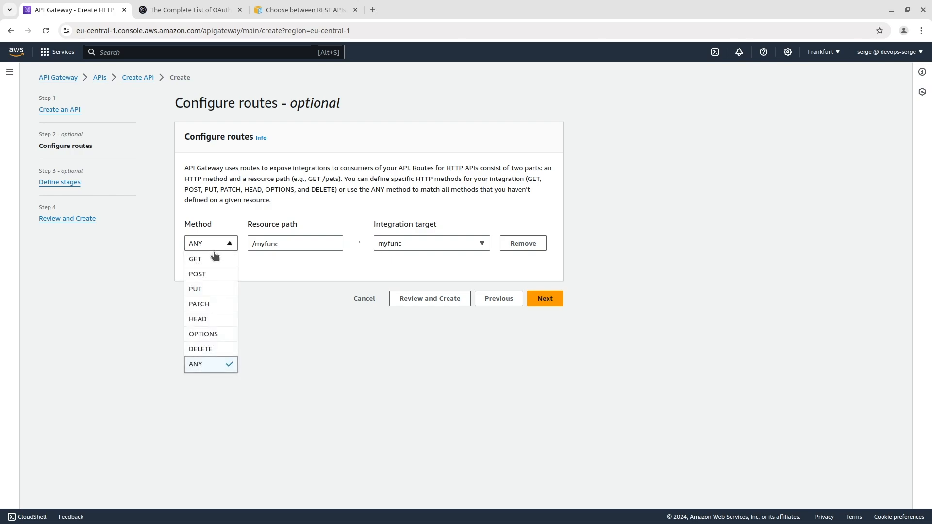
{"action": "left_click", "coordinate": [213, 264]}
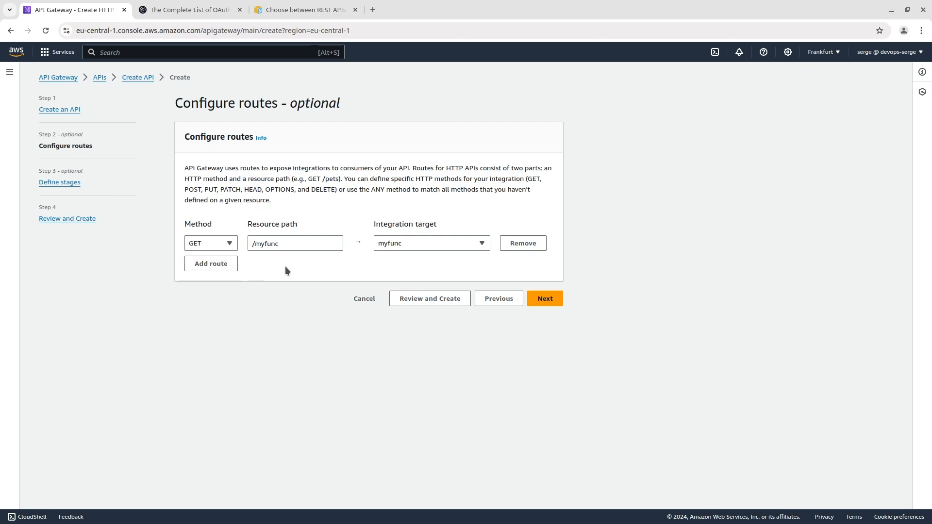
{"action": "left_click_drag", "start_coordinate": [280, 247], "coordinate": [256, 247]}
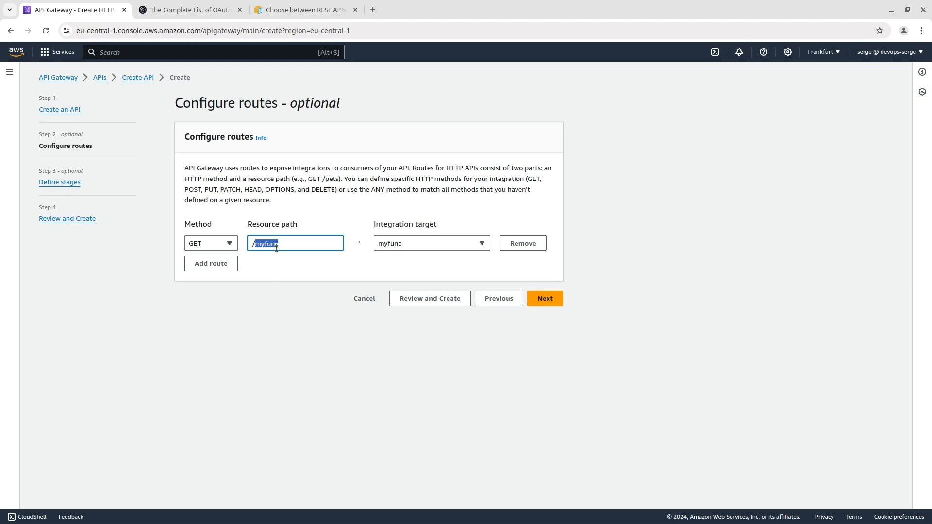
{"action": "type", "text": "hello"}
Step: Keep the auto-deployed $default stage and create the API
{"action": "left_click", "coordinate": [545, 300]}
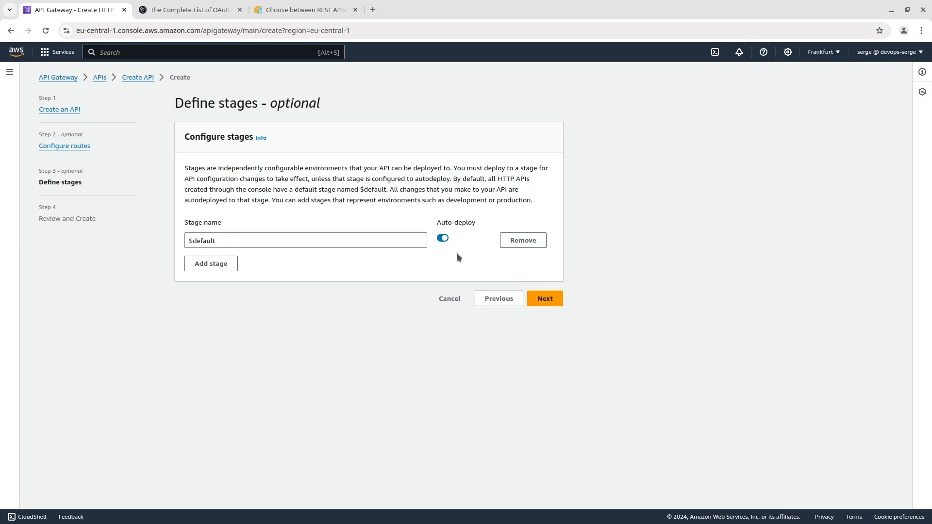
{"action": "left_click", "coordinate": [542, 298]}
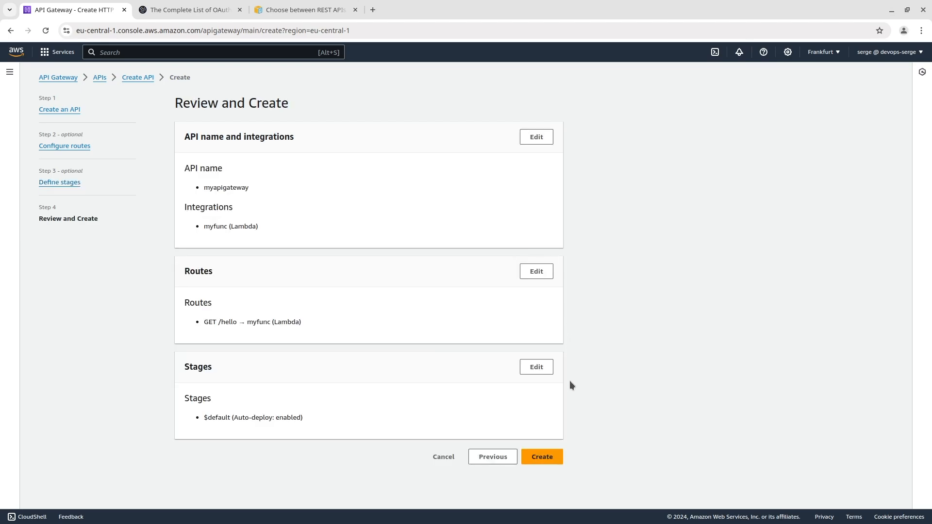
{"action": "left_click", "coordinate": [534, 457]}
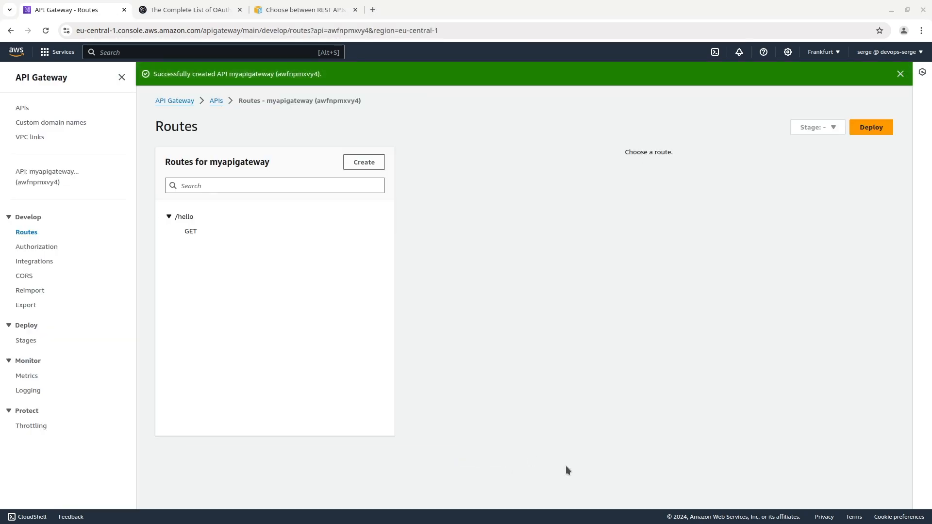
Step: Copy the default endpoint URL of myapigateway into the notes file in the code editor and append /hello
{"action": "left_click", "coordinate": [46, 177]}
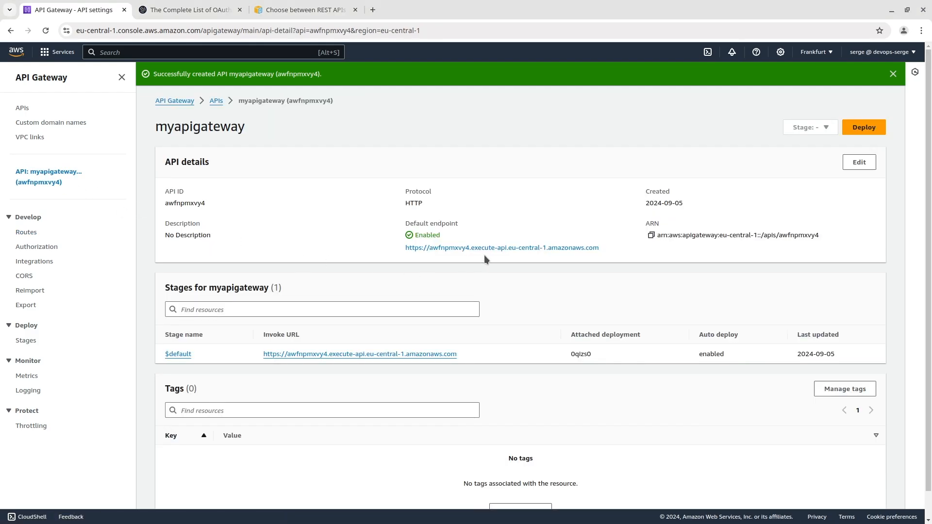
{"action": "left_click_drag", "start_coordinate": [600, 248], "coordinate": [405, 248]}
{"action": "key", "text": "ctrl+c"}
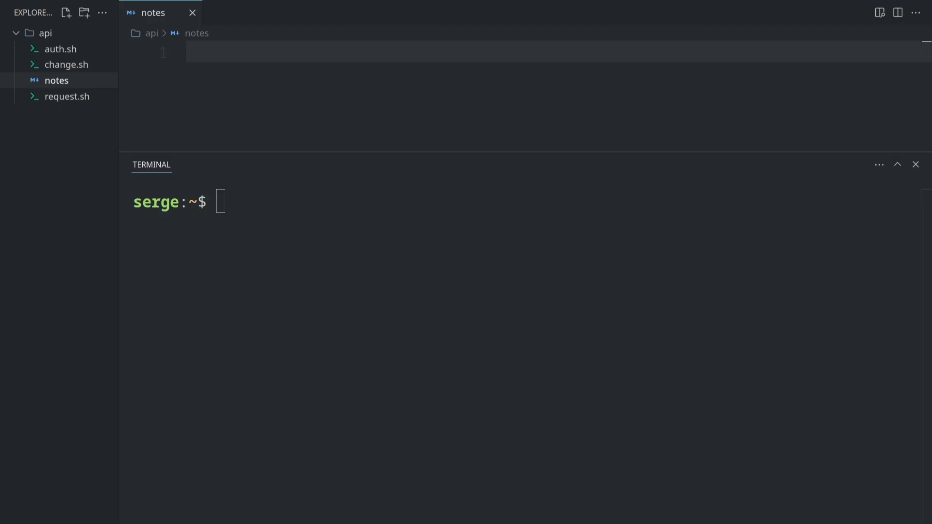
{"action": "left_click", "coordinate": [485, 53]}
{"action": "key", "text": "ctrl+v"}
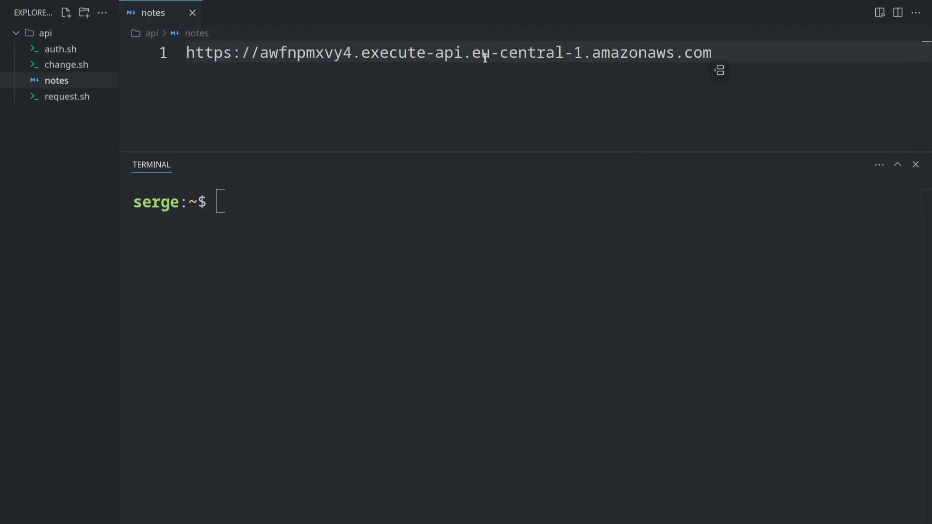
{"action": "type", "text": "/hello"}
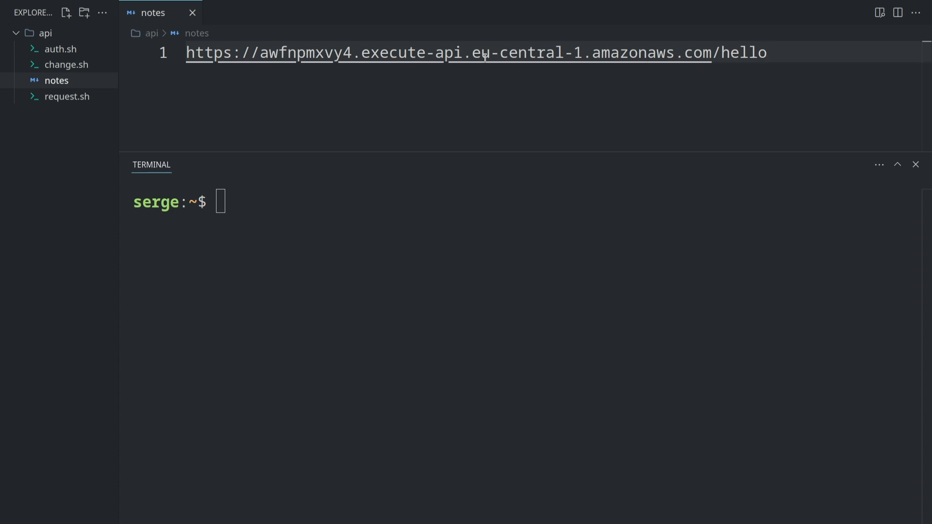
Step: Request the complete /hello endpoint URL from the notes with curl in the terminal
{"action": "key", "text": "ctrl+a"}
{"action": "left_click", "coordinate": [378, 210]}
{"action": "type", "text": "curl"}
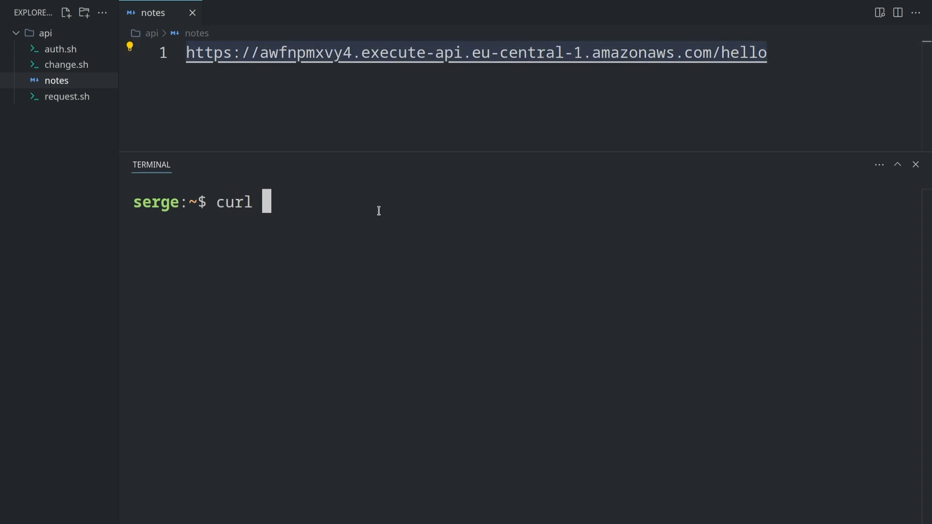
{"action": "type", "text": "https://awfnpmxvy4.execute-api.eu-central-1.amazonaws.com/hello"}
{"action": "key", "text": "Return"}
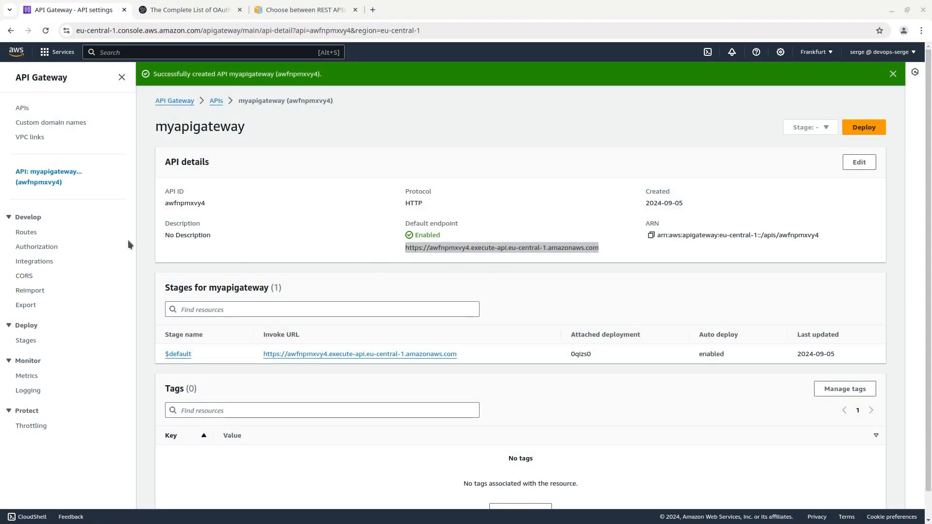
Step: In the API Gateway console, start creating a JWT authorizer for the GET /hello route and name it myauthorizer
{"action": "left_click", "coordinate": [33, 233]}
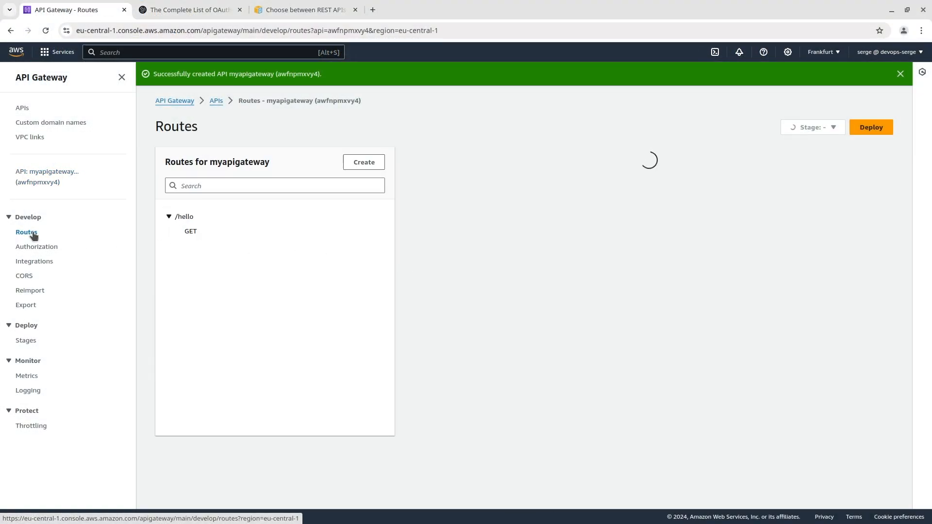
{"action": "left_click", "coordinate": [190, 232]}
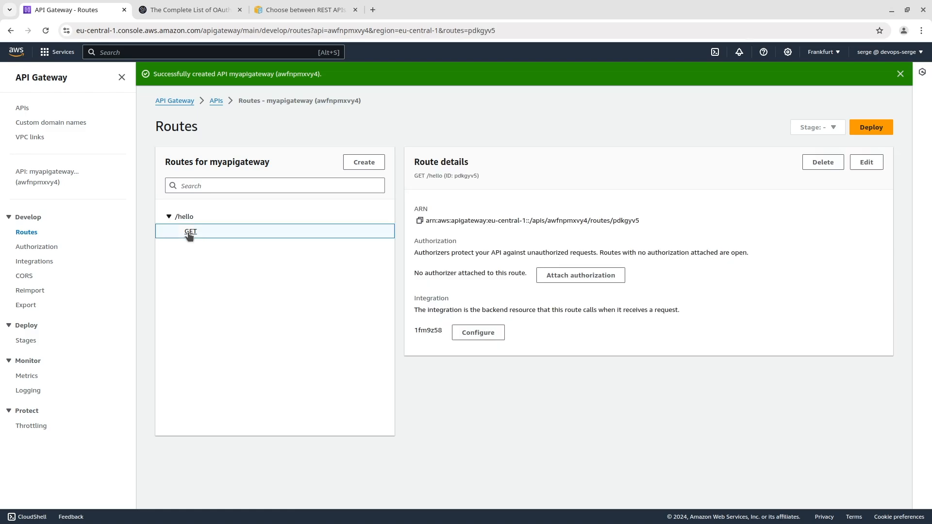
{"action": "left_click", "coordinate": [568, 274]}
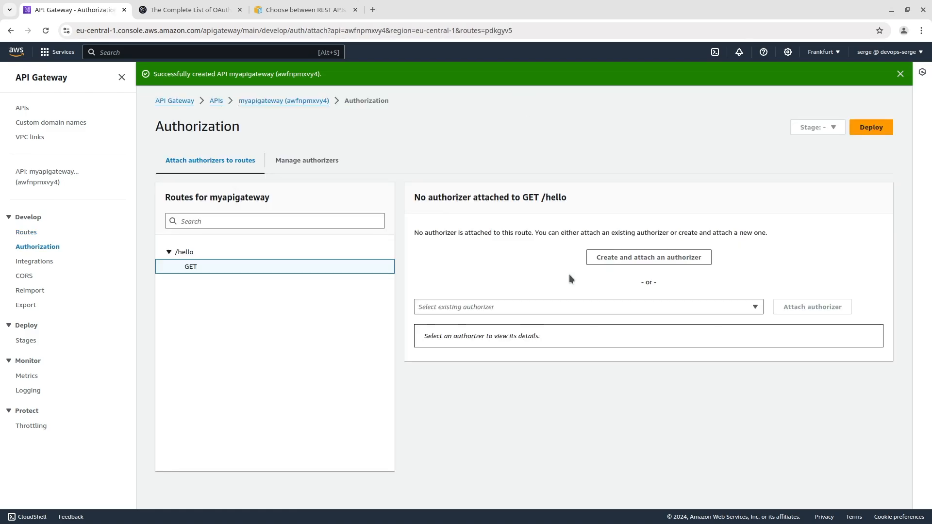
{"action": "left_click", "coordinate": [631, 257]}
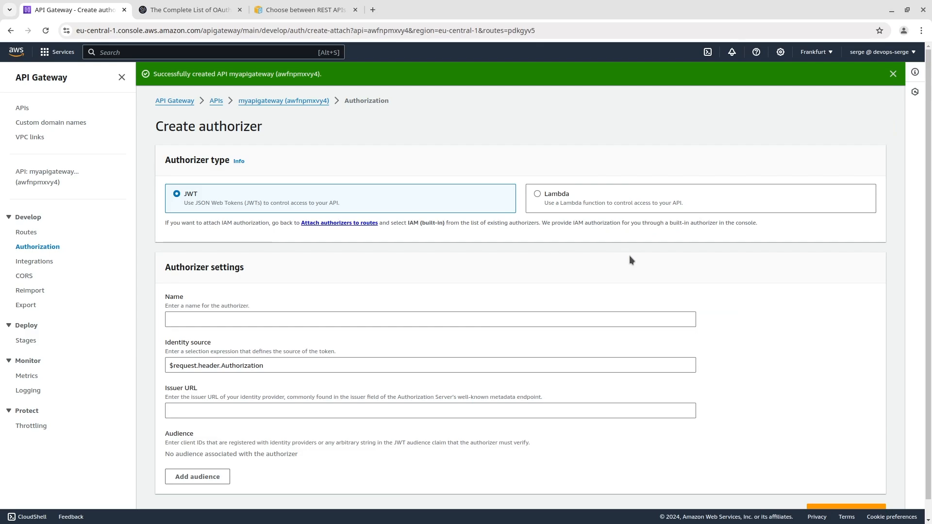
{"action": "left_click", "coordinate": [399, 321]}
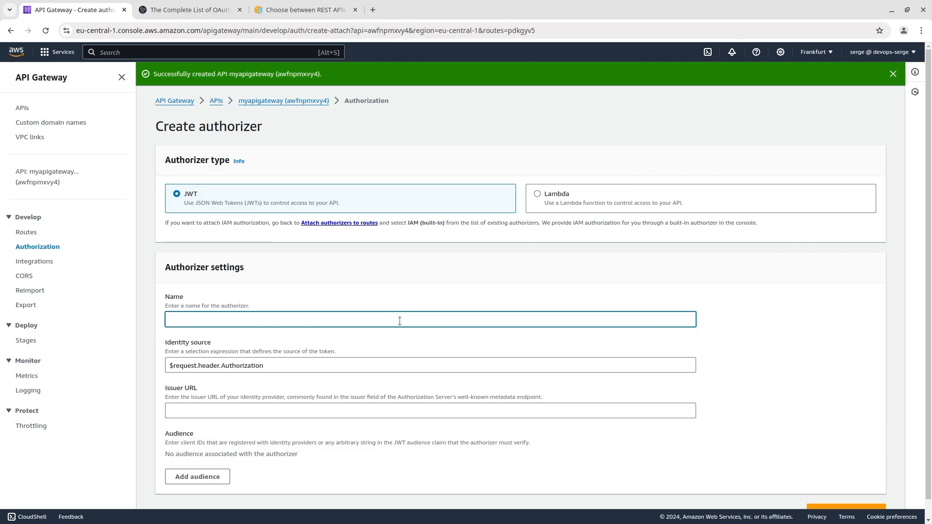
{"action": "type", "text": "myauthorizer"}
{"action": "scroll", "coordinate": [311, 376], "scroll_direction": "down", "scroll_amount": 1}
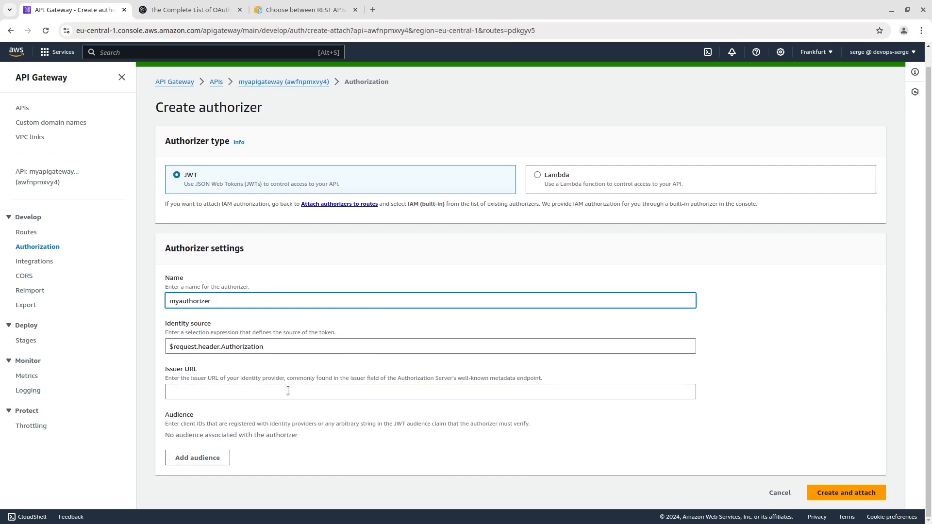
Step: Open the AWS guide on controlling access to HTTP APIs with JWT authorizers in a separate browser tab
{"action": "left_click", "coordinate": [373, 10]}
{"action": "type", "text": "https://docs.aws.amazon.com/apigateway/latest/developerguide/http-api-jwt-authorizer.html"}
{"action": "key", "text": "Return"}
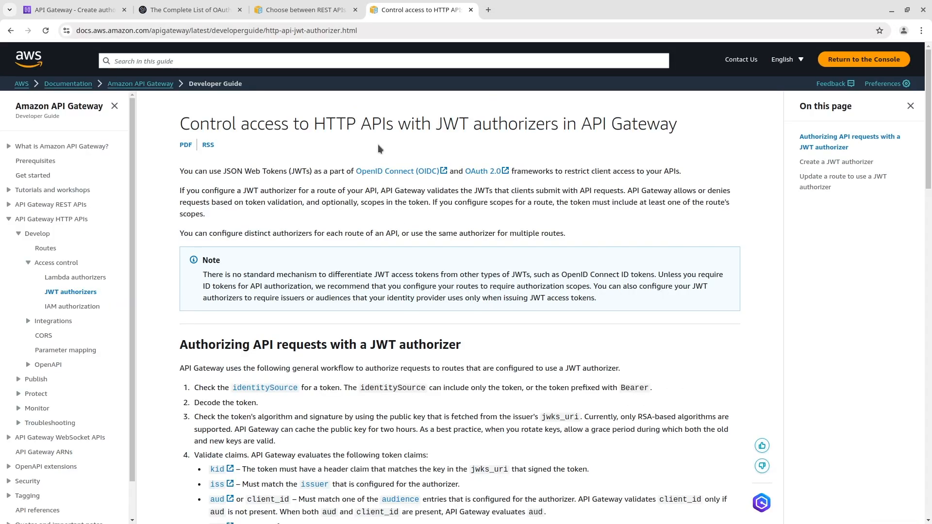
Step: Copy the Cognito IssuerUrl template from the JWT authorizer guide into the new authorizer's Issuer URL in API Gateway
{"action": "scroll", "coordinate": [380, 148], "scroll_direction": "down", "scroll_amount": 15}
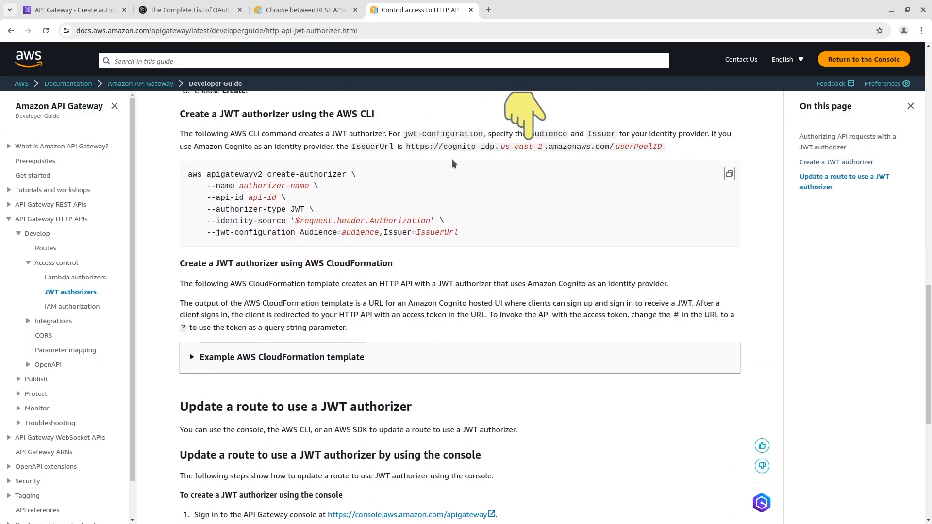
{"action": "left_click_drag", "start_coordinate": [407, 149], "coordinate": [661, 146]}
{"action": "key", "text": "ctrl+c"}
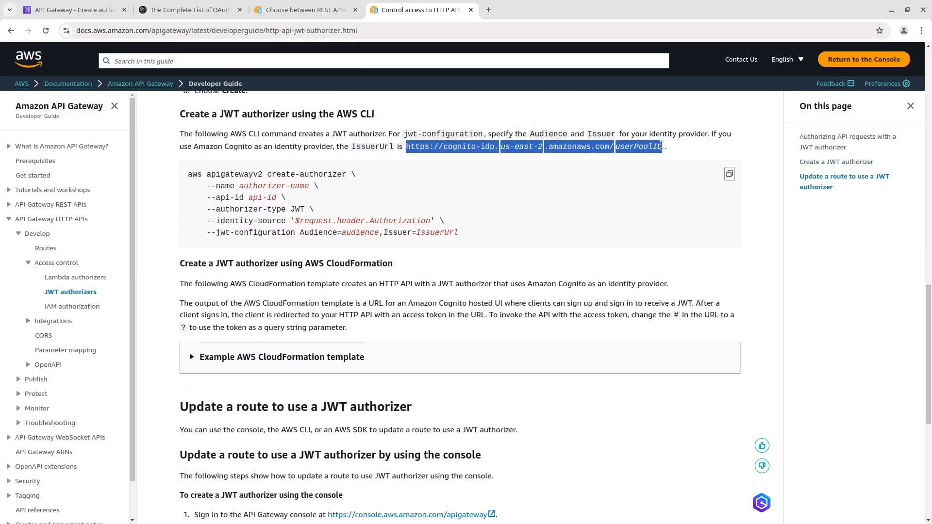
{"action": "left_click", "coordinate": [97, 9]}
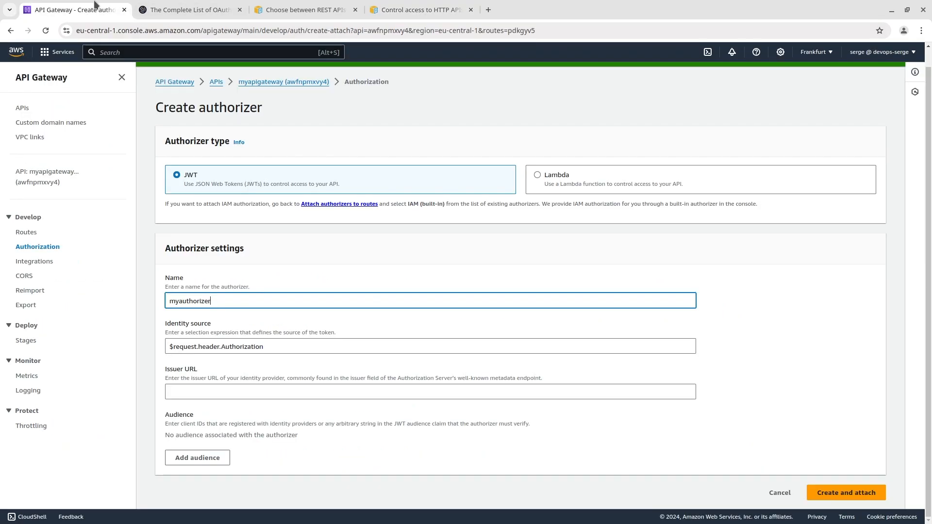
{"action": "left_click", "coordinate": [229, 391]}
{"action": "key", "text": "ctrl+v"}
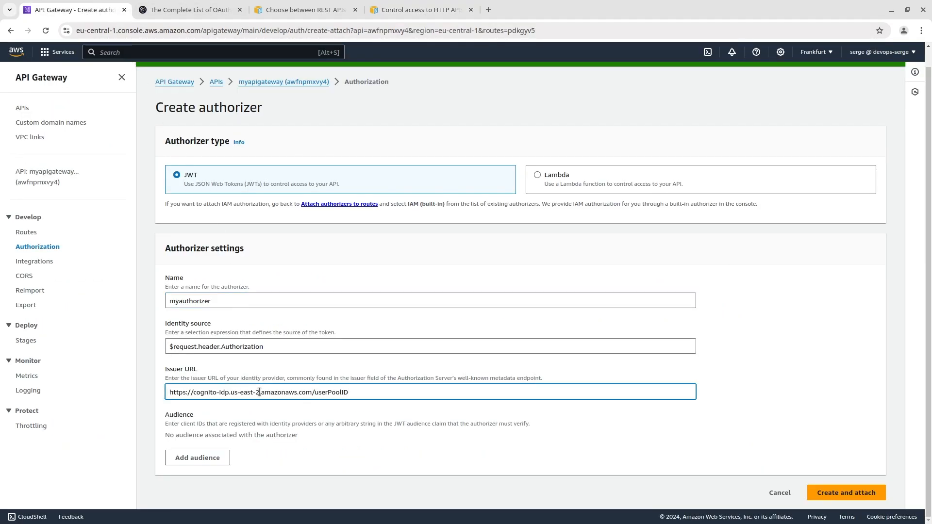
Step: In the Issuer URL, set the region to eu-central-1 and replace userPoolID with myuserpool's ID copied from Cognito
{"action": "left_click_drag", "start_coordinate": [260, 392], "coordinate": [231, 393]}
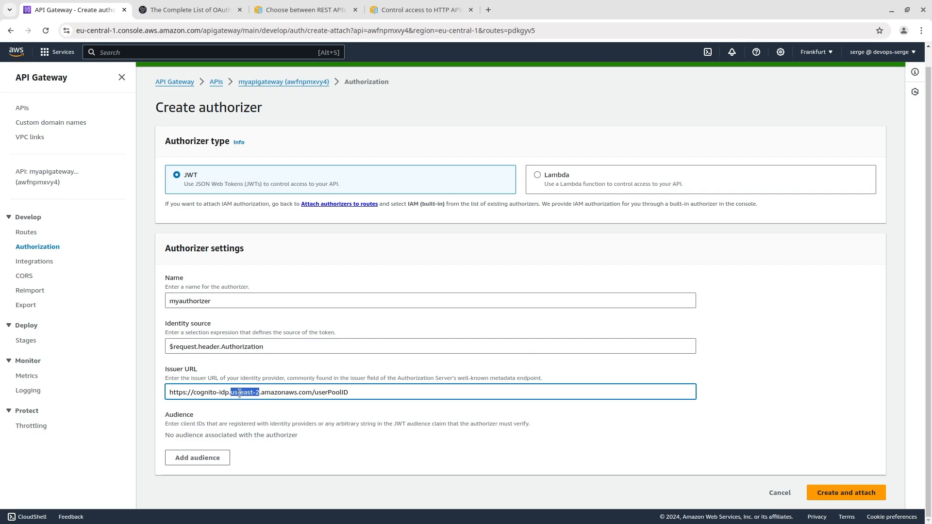
{"action": "type", "text": "eu-central-1"}
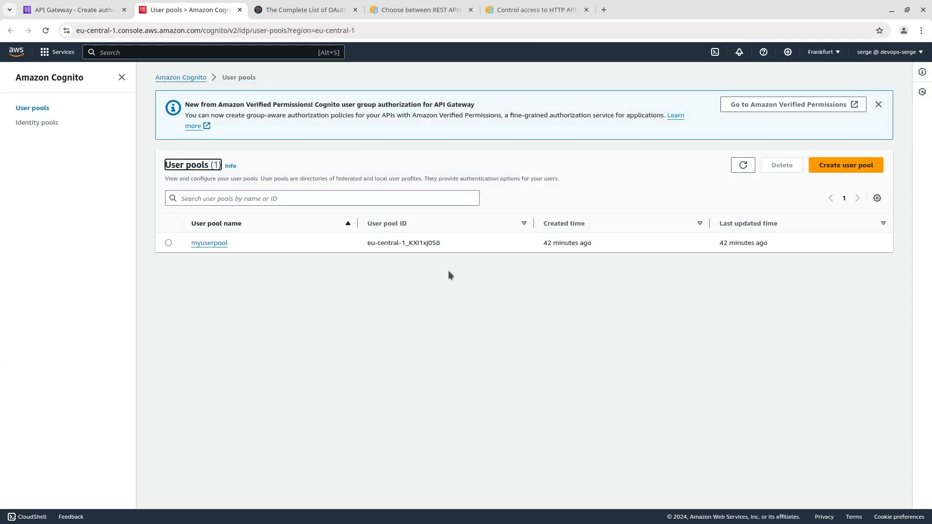
{"action": "left_click_drag", "start_coordinate": [441, 243], "coordinate": [366, 243]}
{"action": "key", "text": "ctrl+c"}
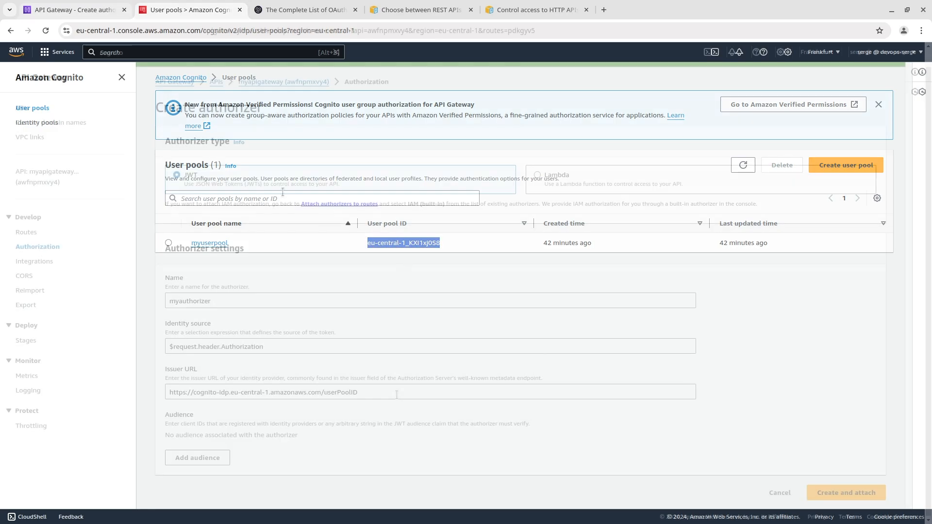
{"action": "left_click_drag", "start_coordinate": [397, 392], "coordinate": [323, 392]}
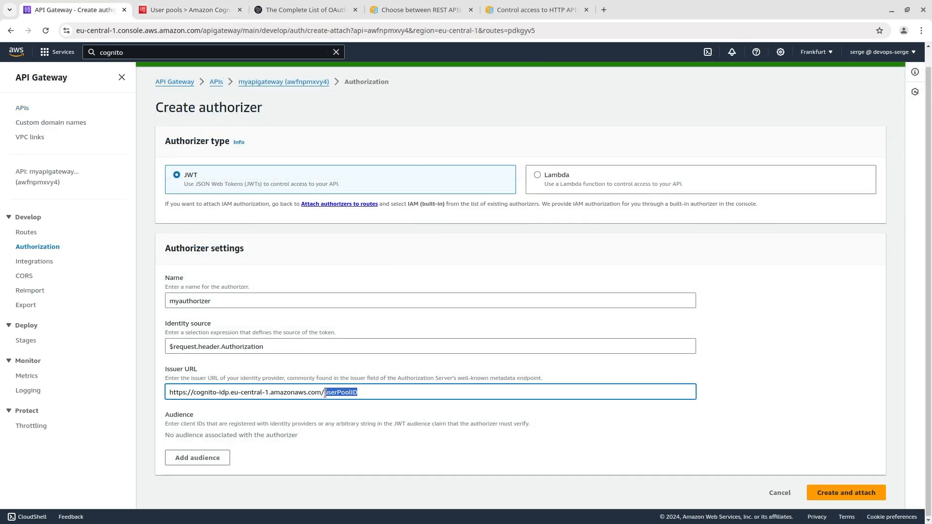
{"action": "key", "text": "ctrl+v"}
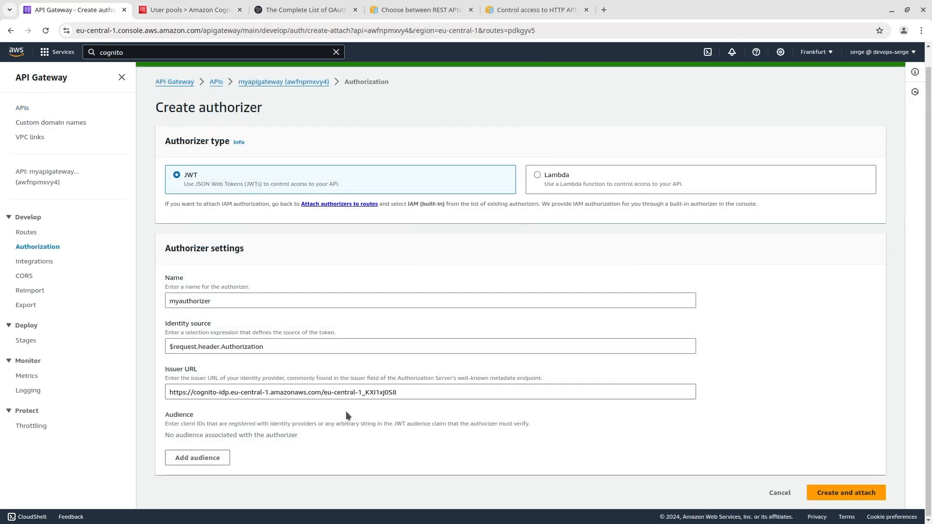
Step: Add the myapp client ID from myuserpool's app integration settings as the audience, and create and attach the authorizer
{"action": "left_click", "coordinate": [201, 458]}
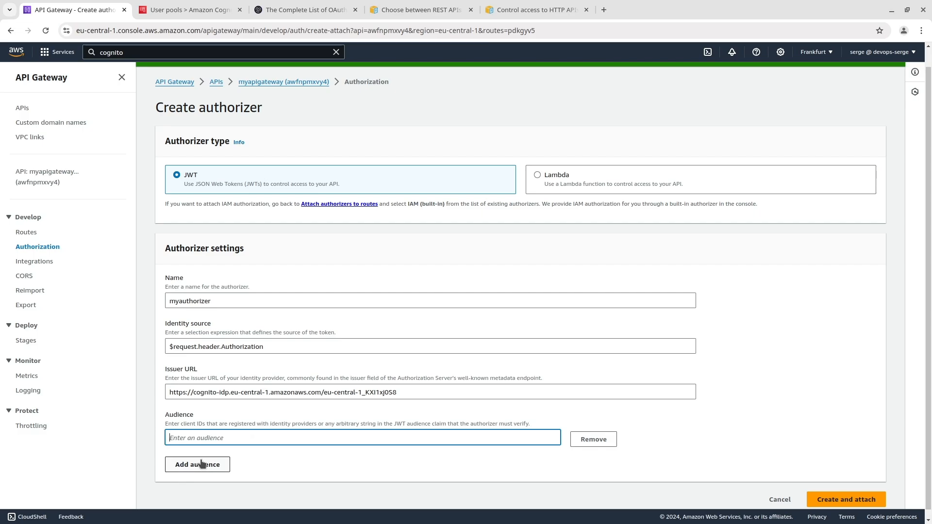
{"action": "scroll", "coordinate": [201, 464], "scroll_direction": "down", "scroll_amount": 1}
{"action": "left_click", "coordinate": [185, 10]}
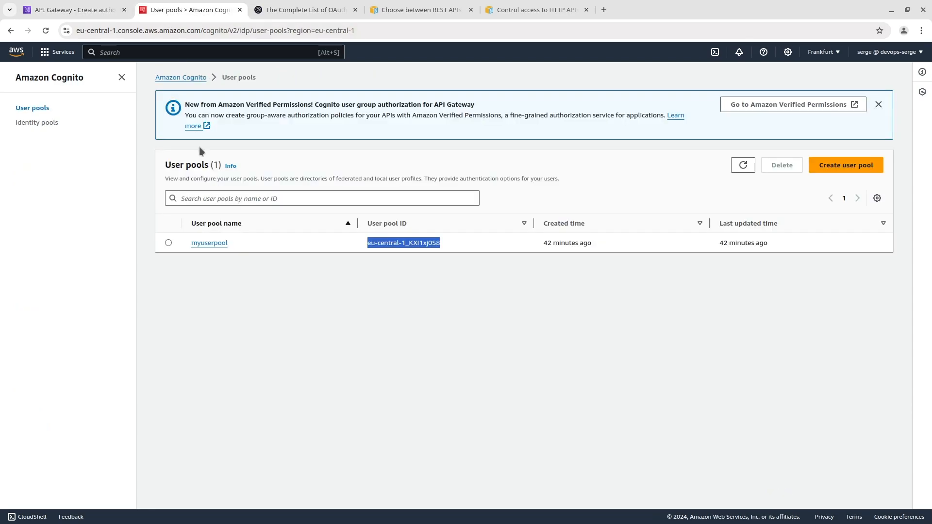
{"action": "left_click", "coordinate": [208, 243]}
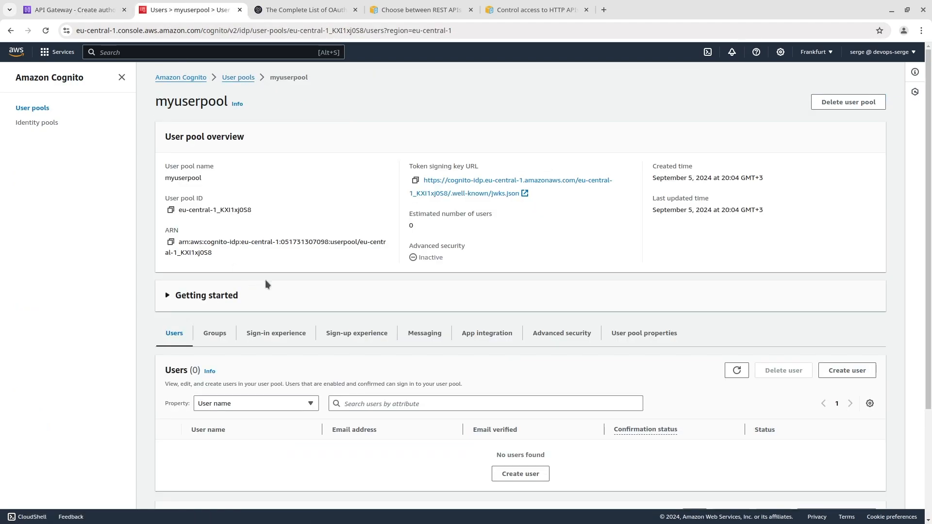
{"action": "left_click", "coordinate": [469, 333]}
{"action": "scroll", "coordinate": [468, 333], "scroll_direction": "down", "scroll_amount": 5}
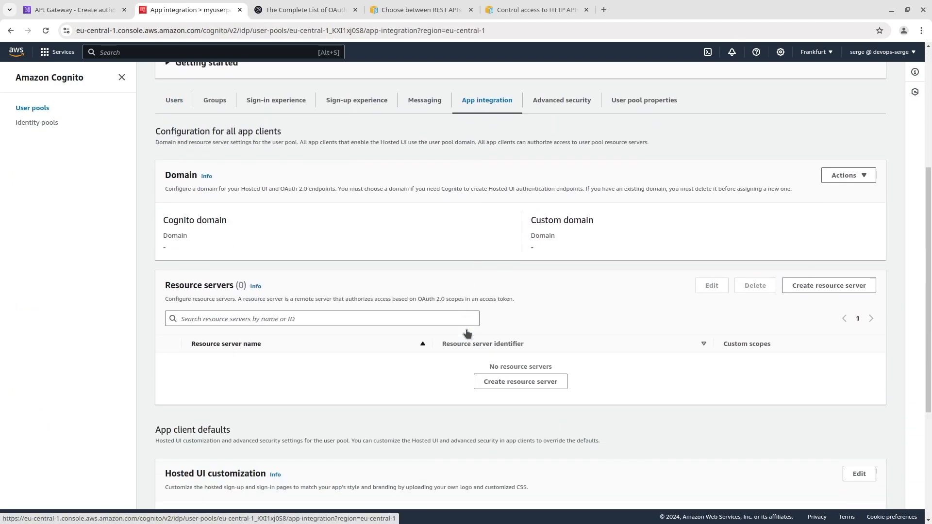
{"action": "scroll", "coordinate": [467, 333], "scroll_direction": "down", "scroll_amount": 4}
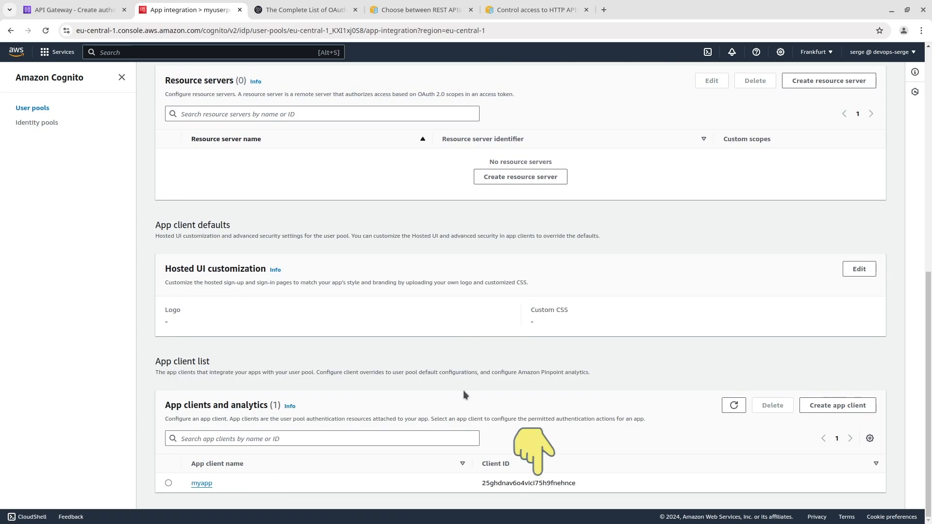
{"action": "double_click", "coordinate": [524, 483]}
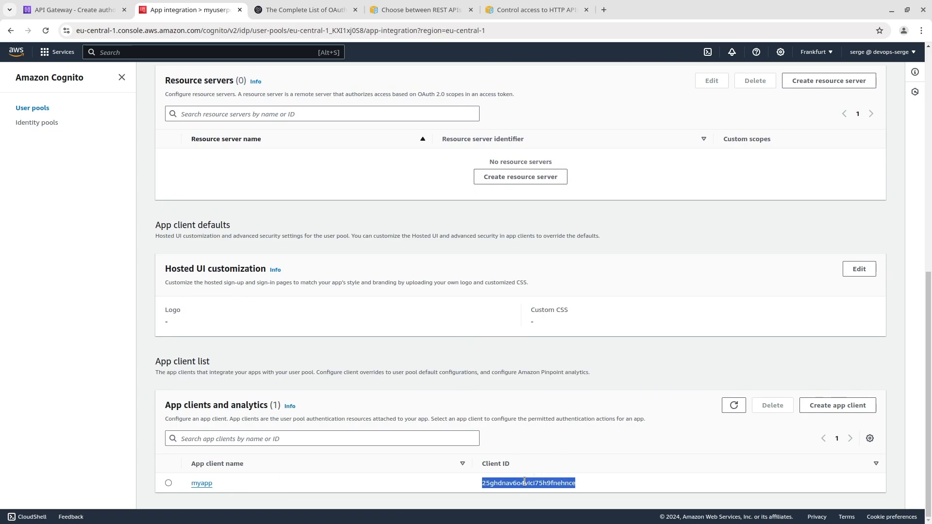
{"action": "left_click", "coordinate": [99, 9]}
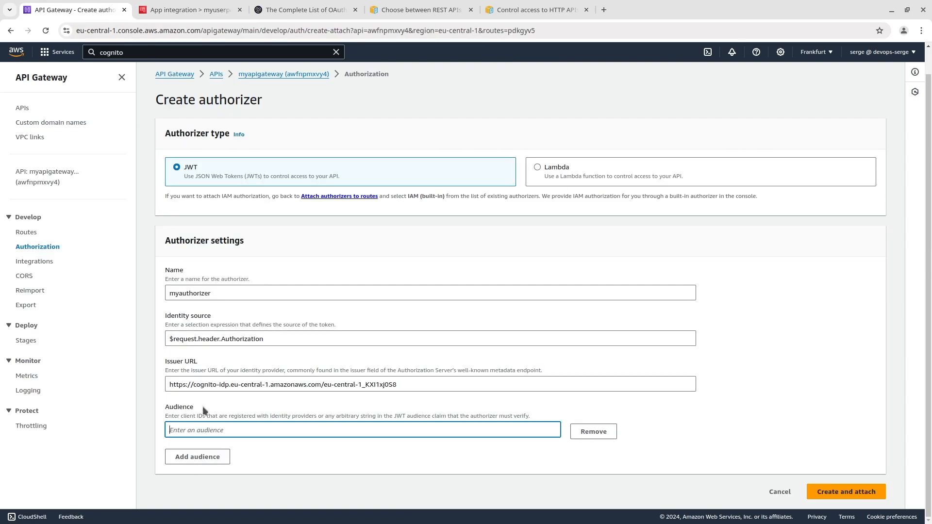
{"action": "type", "text": "25ghdnav6o4vicl75h9fnehnce"}
{"action": "left_click", "coordinate": [852, 492]}
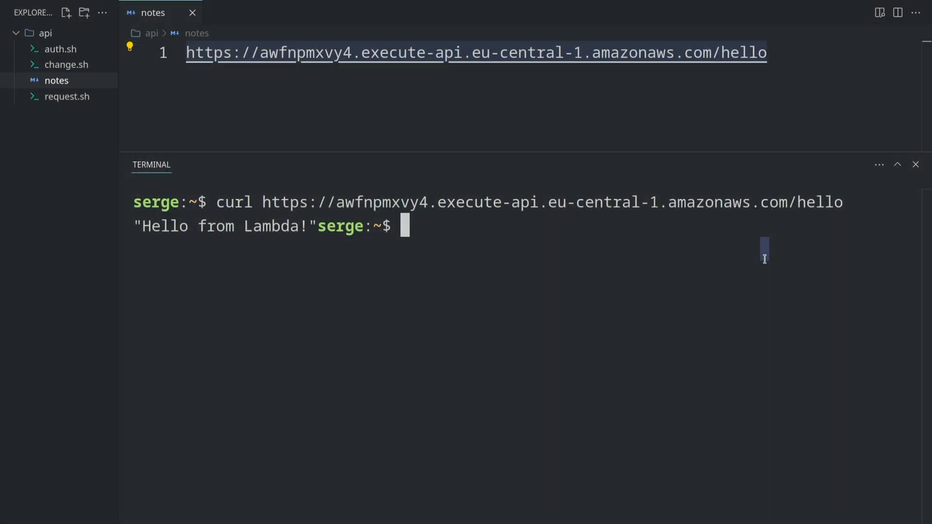
Step: Request the protected /hello endpoint URL again with curl in the code editor's terminal, without any token
{"action": "type", "text": "curl https://awfnpmxvy4.execute-api.eu-central-1.amazonaws.com/hello"}
{"action": "key", "text": "Return"}
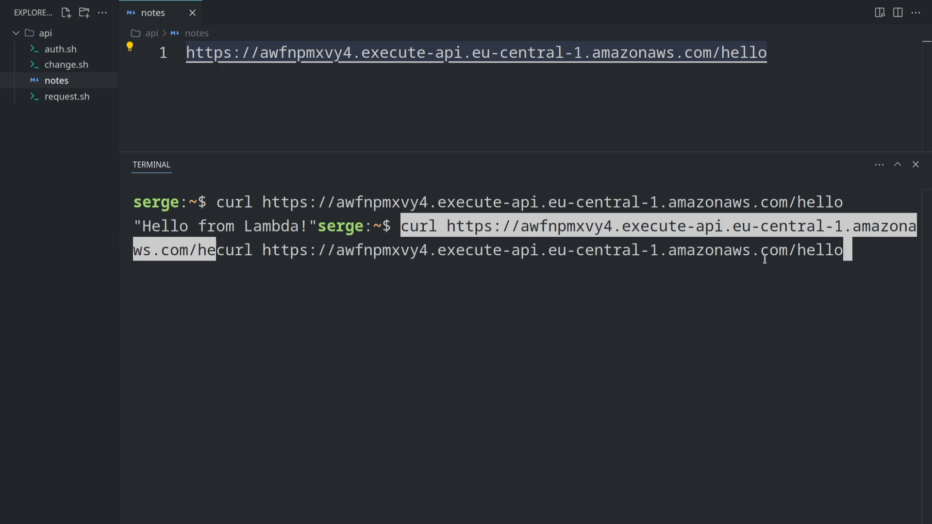
{"action": "key", "text": "Return"}
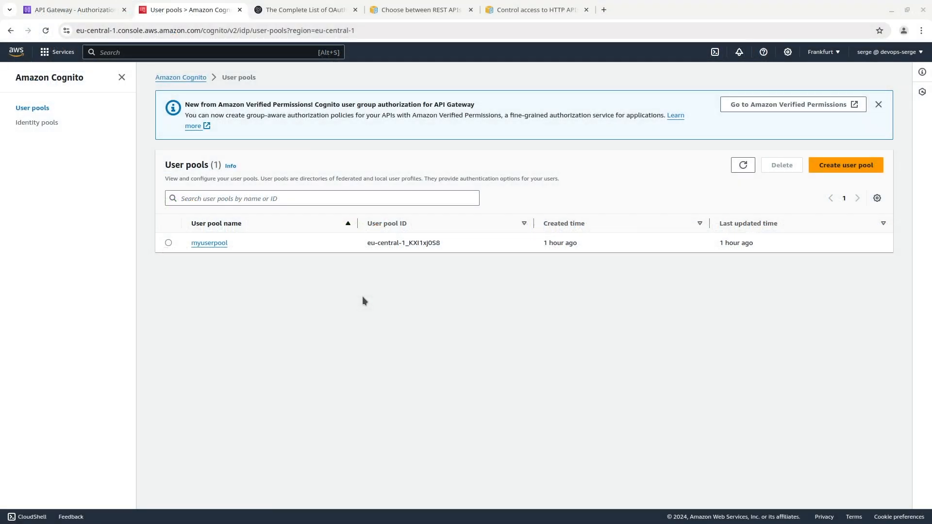
Step: In Cognito's myuserpool, create the user myuser without an invitation and with a manually entered temporary password shown in plain text
{"action": "left_click", "coordinate": [218, 242]}
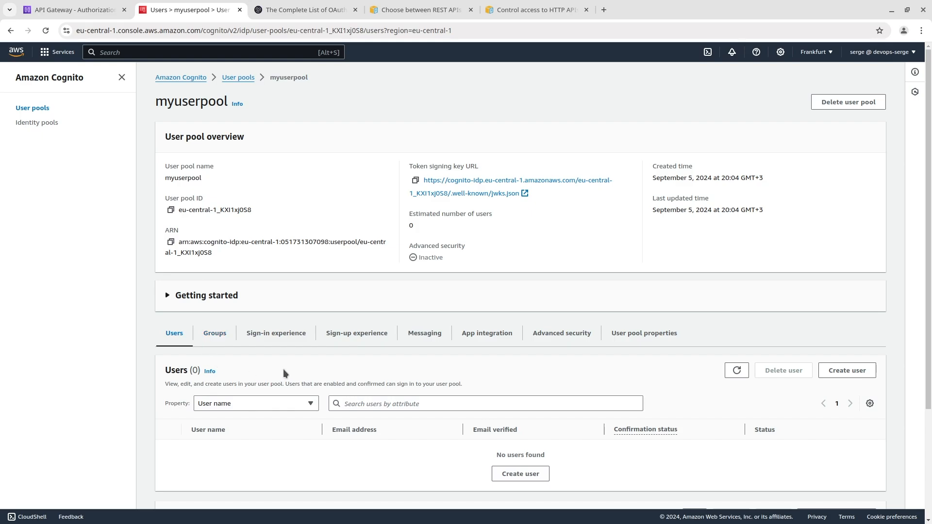
{"action": "left_click", "coordinate": [520, 473]}
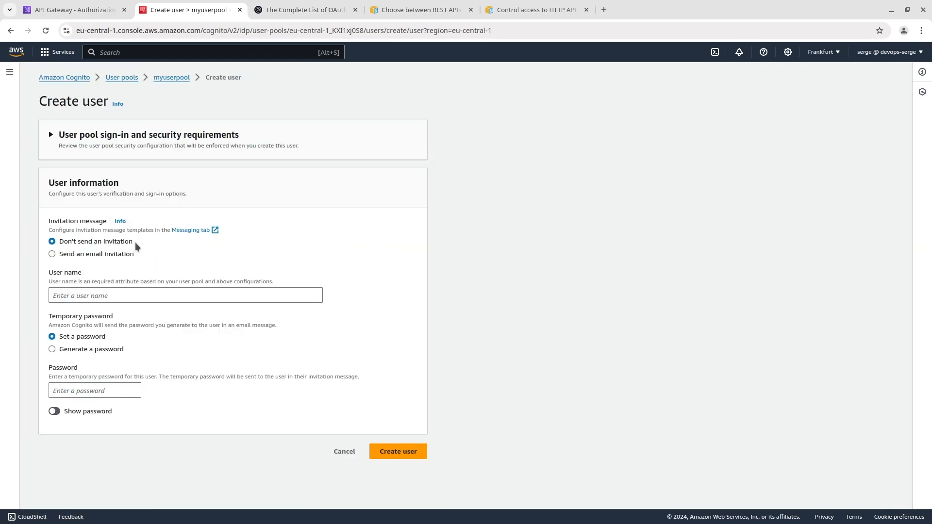
{"action": "left_click", "coordinate": [134, 294]}
{"action": "type", "text": "myuser"}
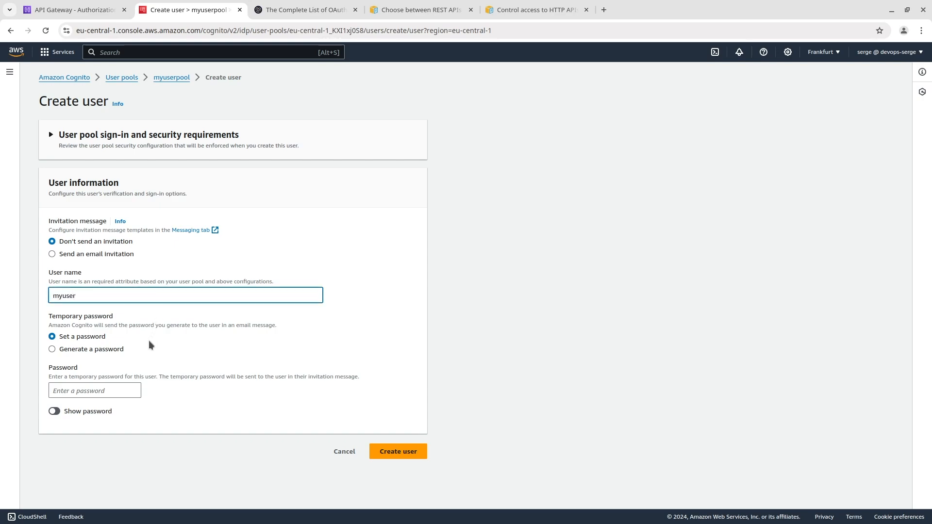
{"action": "left_click", "coordinate": [115, 390]}
{"action": "type", "text": "123qweASD#"}
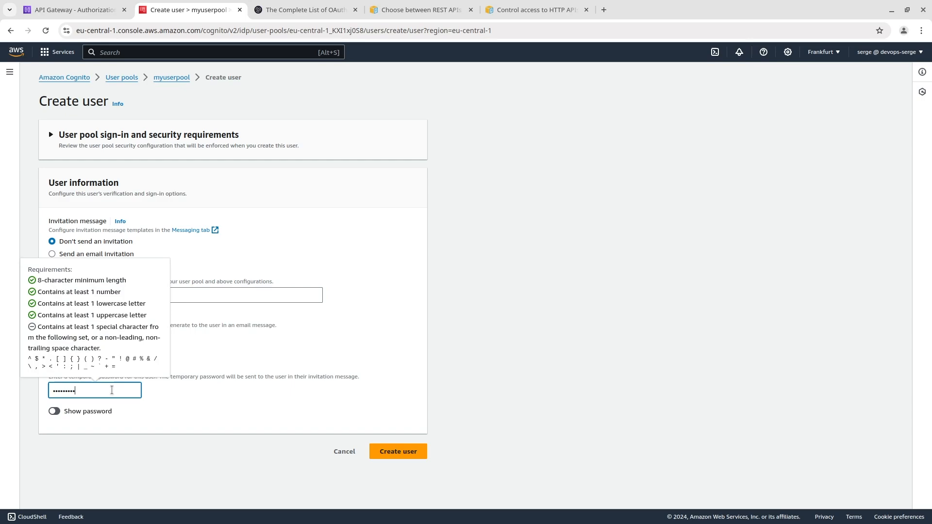
{"action": "left_click", "coordinate": [54, 411]}
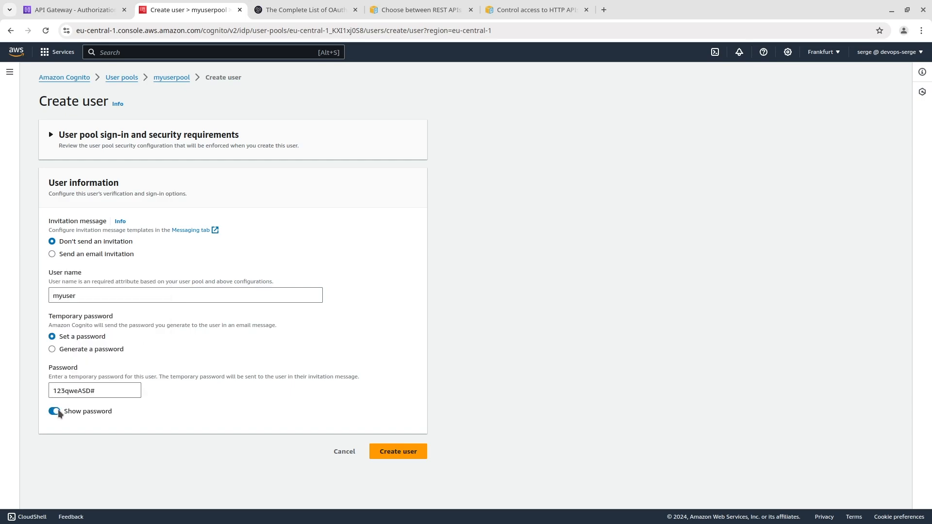
{"action": "left_click", "coordinate": [384, 450]}
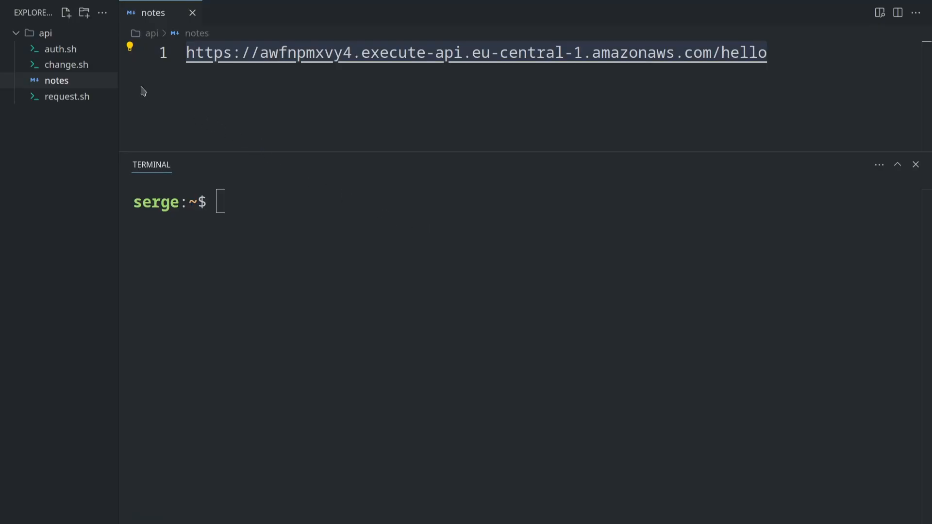
Step: Open auth.sh in the code editor and replace its ClientId placeholder with the myapp client ID copied from Cognito
{"action": "left_click", "coordinate": [73, 51]}
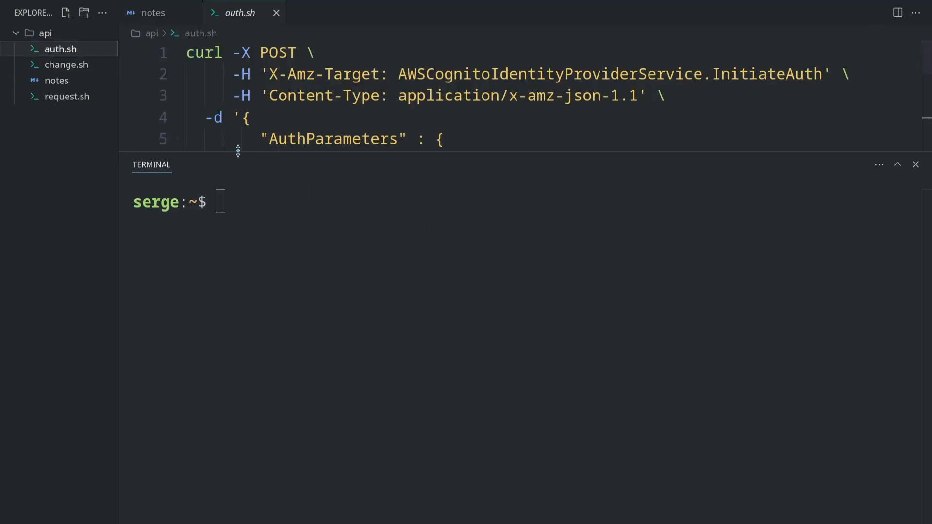
{"action": "left_click_drag", "start_coordinate": [238, 152], "coordinate": [261, 328]}
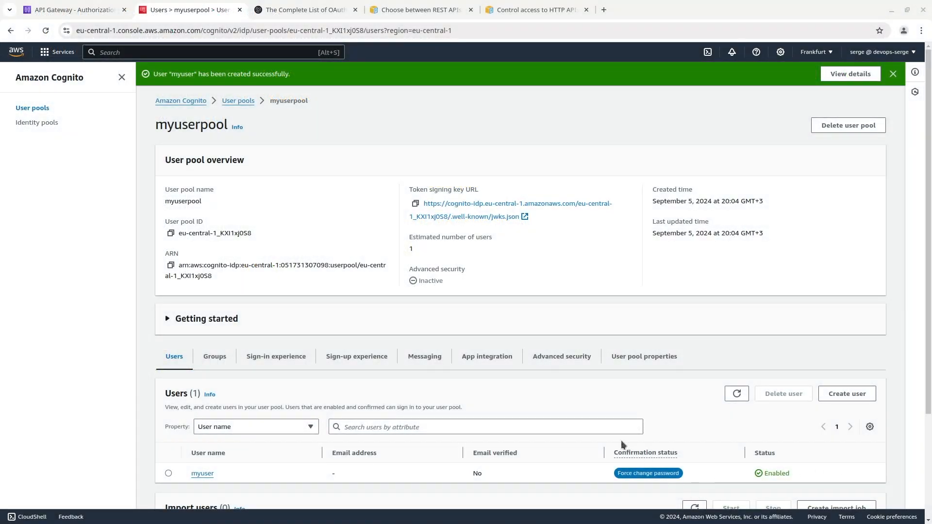
{"action": "left_click", "coordinate": [503, 356]}
{"action": "scroll", "coordinate": [502, 354], "scroll_direction": "down", "scroll_amount": 10}
{"action": "double_click", "coordinate": [529, 483]}
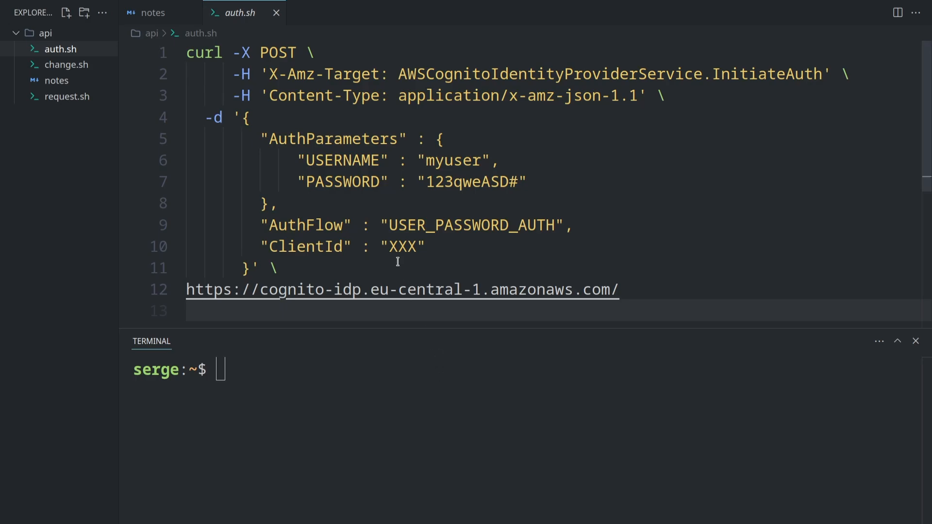
{"action": "double_click", "coordinate": [402, 247]}
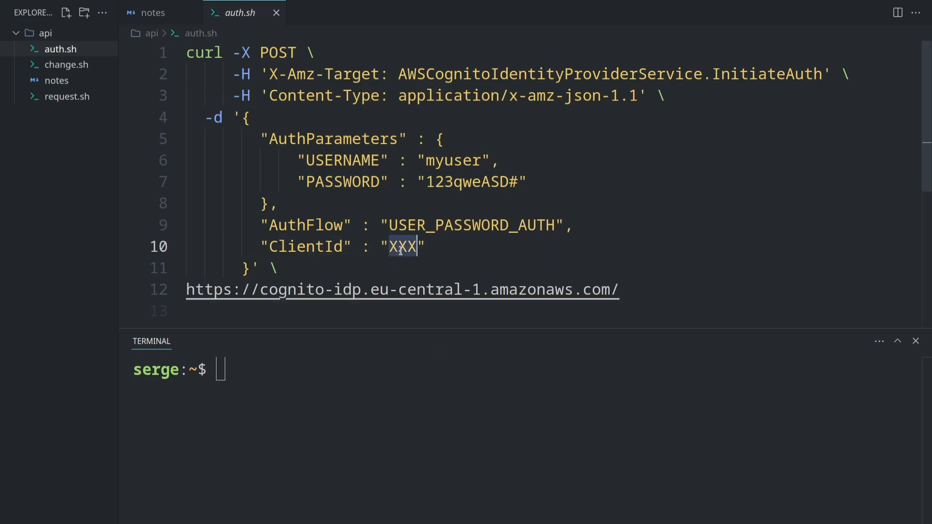
{"action": "type", "text": "25ghdnav6o4vici75h9fnehnce"}
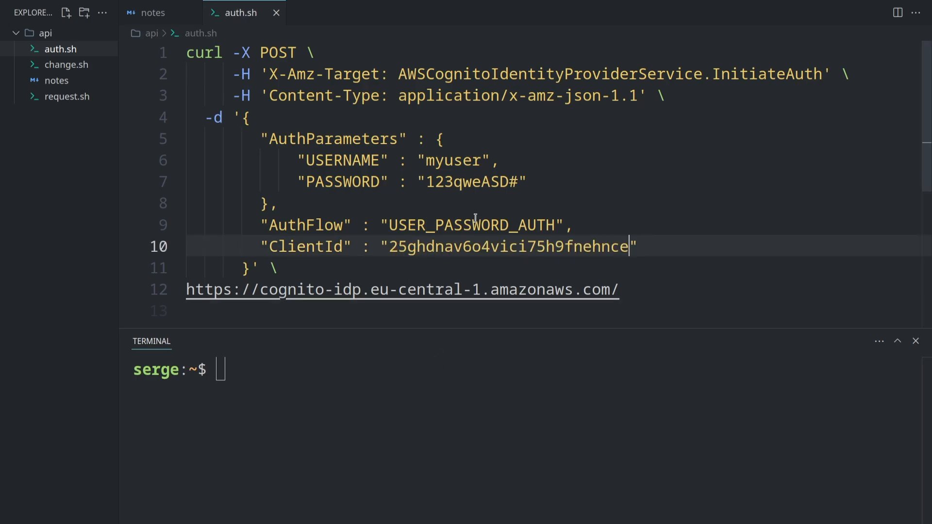
Step: Copy the complete InitiateAuth curl request from auth.sh, including the PASSWORD field, and run it in the enlarged terminal
{"action": "left_click_drag", "start_coordinate": [620, 291], "coordinate": [187, 52]}
{"action": "key", "text": "ctrl+c"}
{"action": "left_click", "coordinate": [295, 315]}
{"action": "left_click_drag", "start_coordinate": [296, 326], "coordinate": [290, 88]}
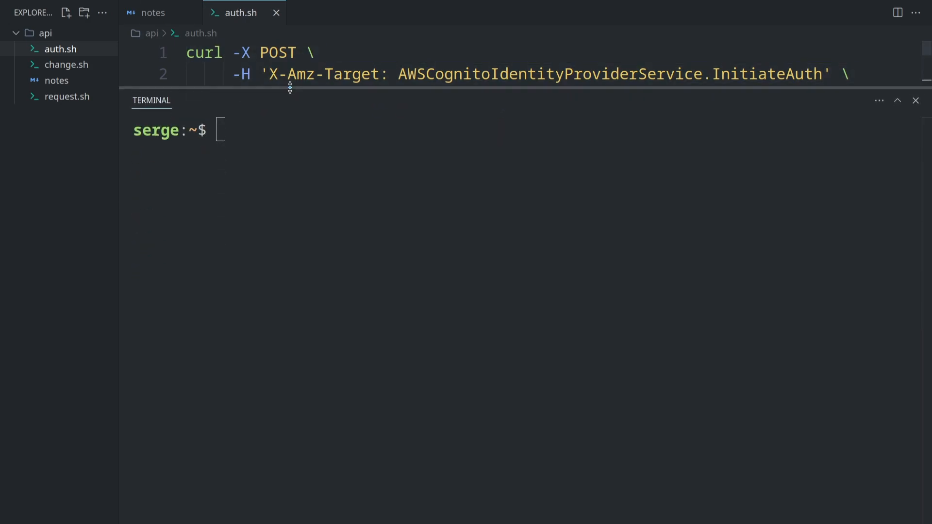
{"action": "key", "text": "ctrl+shift+v"}
{"action": "key", "text": "Return"}
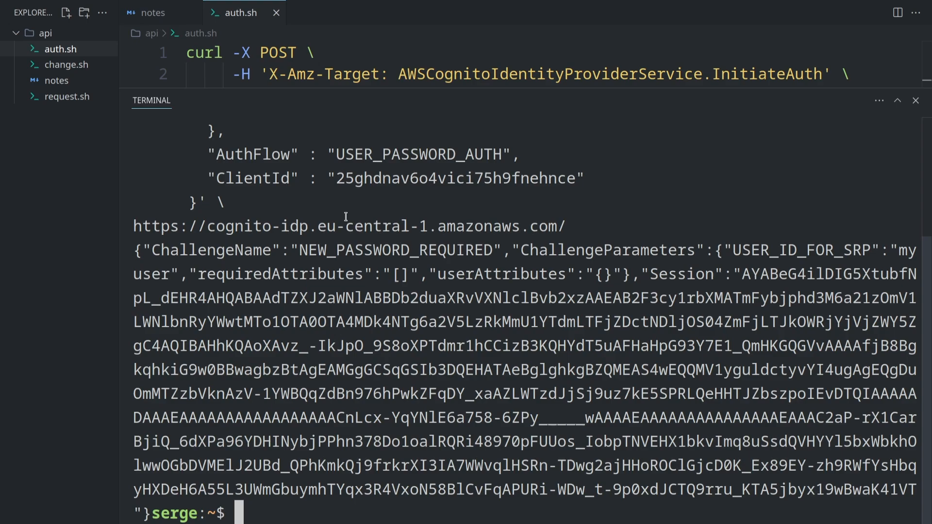
Step: Open change.sh and replace its ClientId placeholder with the client ID copied from auth.sh
{"action": "left_click", "coordinate": [84, 68]}
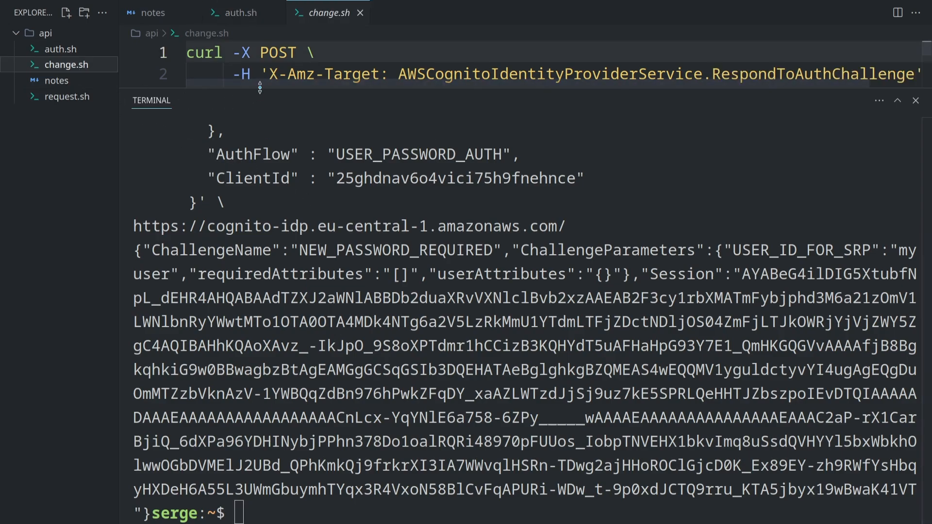
{"action": "left_click_drag", "start_coordinate": [293, 88], "coordinate": [293, 336]}
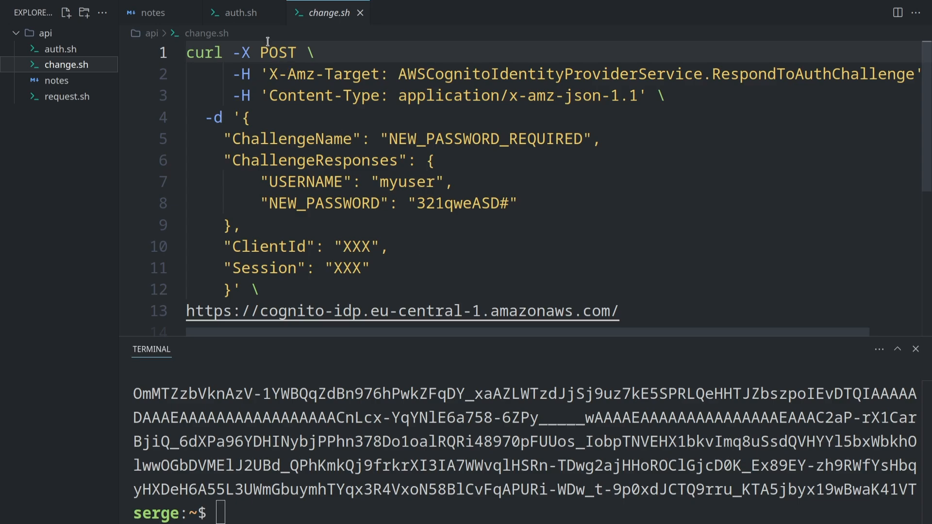
{"action": "left_click", "coordinate": [245, 14]}
{"action": "left_click_drag", "start_coordinate": [389, 247], "coordinate": [629, 246]}
{"action": "key", "text": "ctrl+c"}
{"action": "left_click", "coordinate": [329, 12]}
{"action": "double_click", "coordinate": [350, 247]}
{"action": "key", "text": "ctrl+v"}
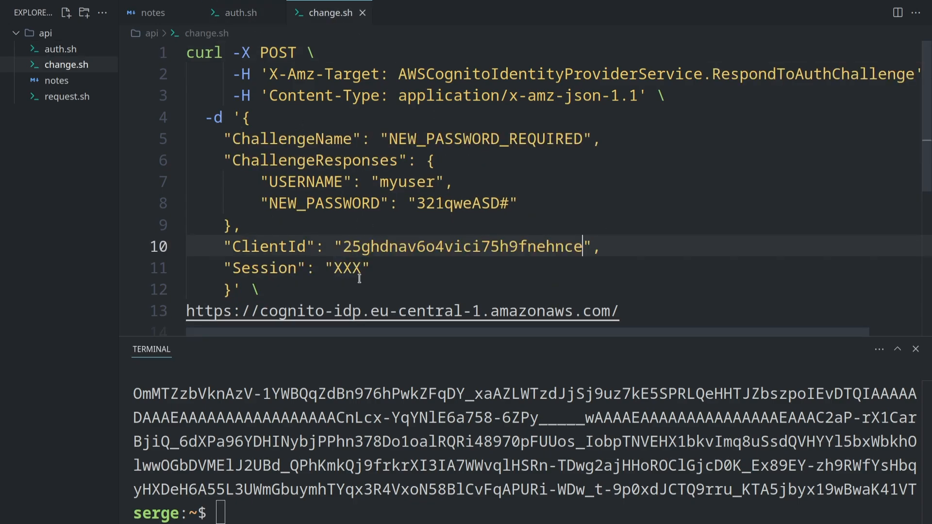
Step: Copy the session token from the InitiateAuth response in the terminal and paste it over the Session placeholder in change.sh
{"action": "left_click_drag", "start_coordinate": [362, 336], "coordinate": [362, 91]}
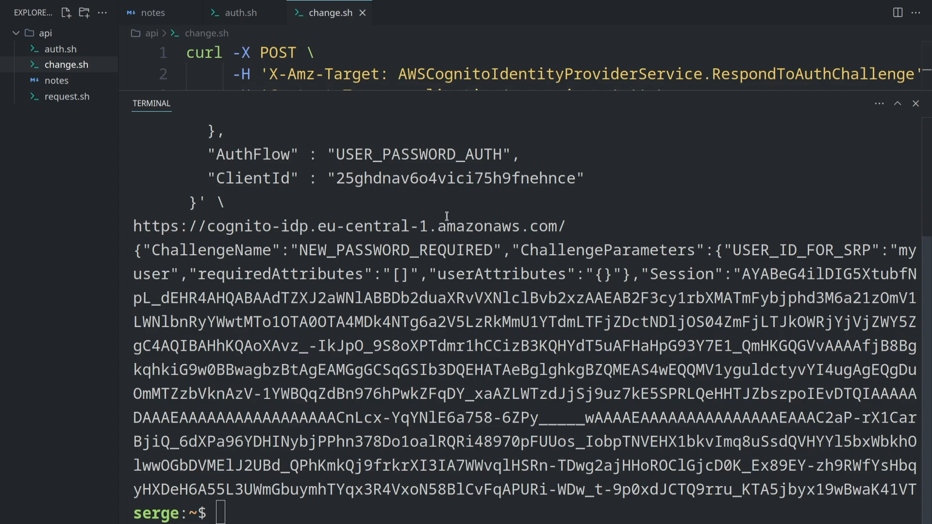
{"action": "left_click_drag", "start_coordinate": [742, 274], "coordinate": [916, 487]}
{"action": "key", "text": "ctrl+shift+c"}
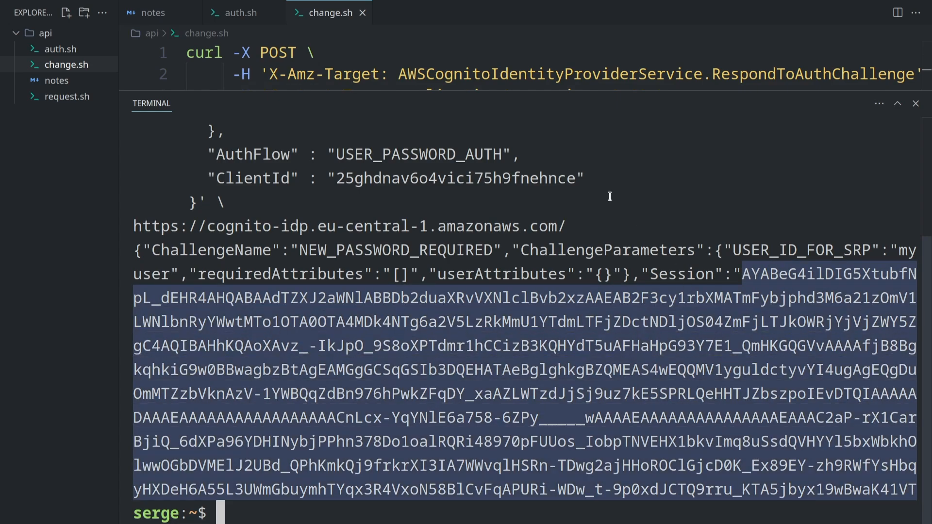
{"action": "left_click_drag", "start_coordinate": [556, 92], "coordinate": [556, 397]}
{"action": "double_click", "coordinate": [348, 268]}
{"action": "key", "text": "ctrl+v"}
{"action": "left_click_drag", "start_coordinate": [804, 391], "coordinate": [170, 371]}
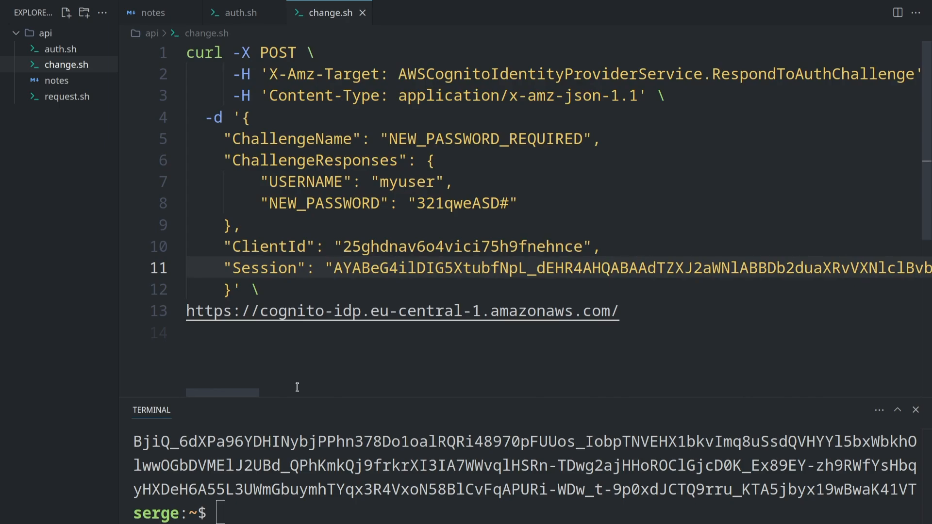
Step: Clear the terminal and run the complete RespondToAuthChallenge request from change.sh, including the NEW_PASSWORD field and session token
{"action": "left_click", "coordinate": [327, 222]}
{"action": "key", "text": "ctrl+a"}
{"action": "left_click_drag", "start_coordinate": [340, 398], "coordinate": [342, 77]}
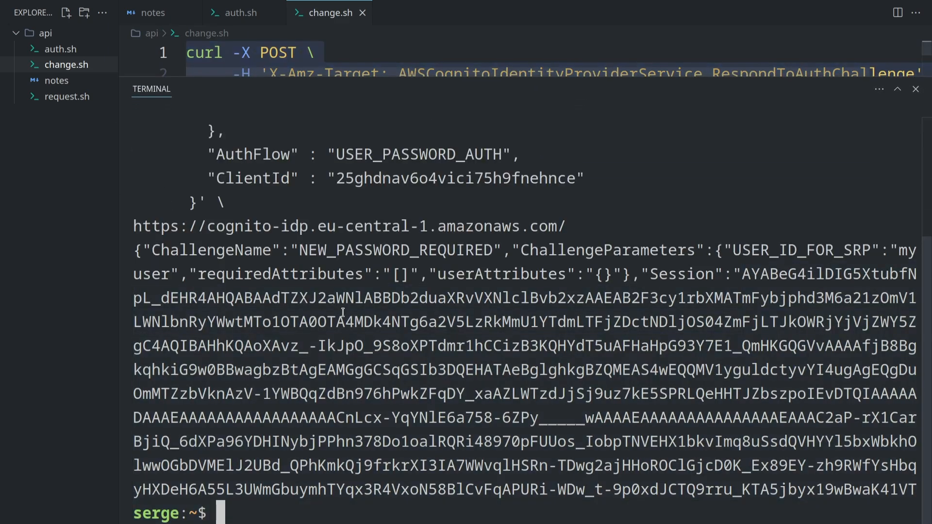
{"action": "left_click", "coordinate": [344, 318]}
{"action": "type", "text": "clear"}
{"action": "key", "text": "Return"}
{"action": "key", "text": "ctrl+shift+v"}
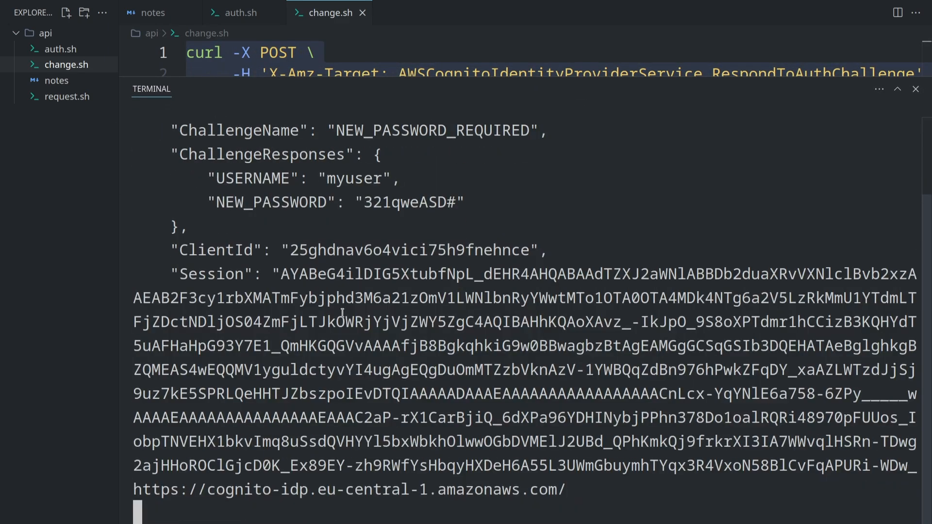
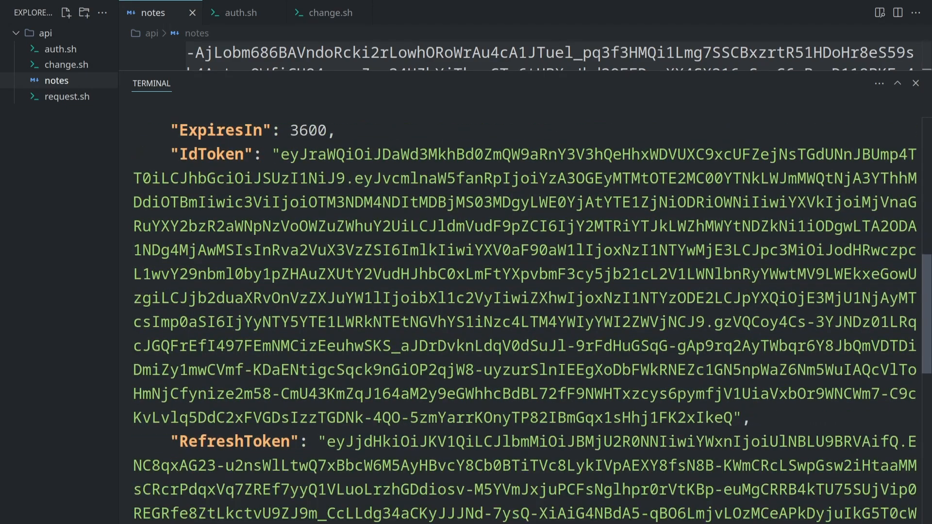
{"action": "scroll", "coordinate": [751, 349], "scroll_direction": "down", "scroll_amount": 2}
Step: Copy the AccessToken value from the authentication response in the terminal and paste it over the Bearer token placeholder in request.sh
{"action": "scroll", "coordinate": [751, 349], "scroll_direction": "up", "scroll_amount": 10}
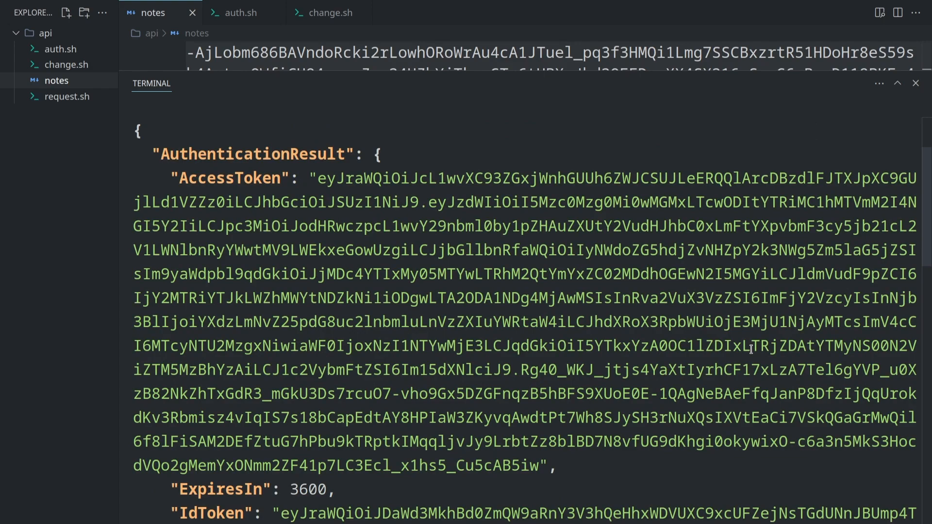
{"action": "left_click_drag", "start_coordinate": [318, 178], "coordinate": [538, 469]}
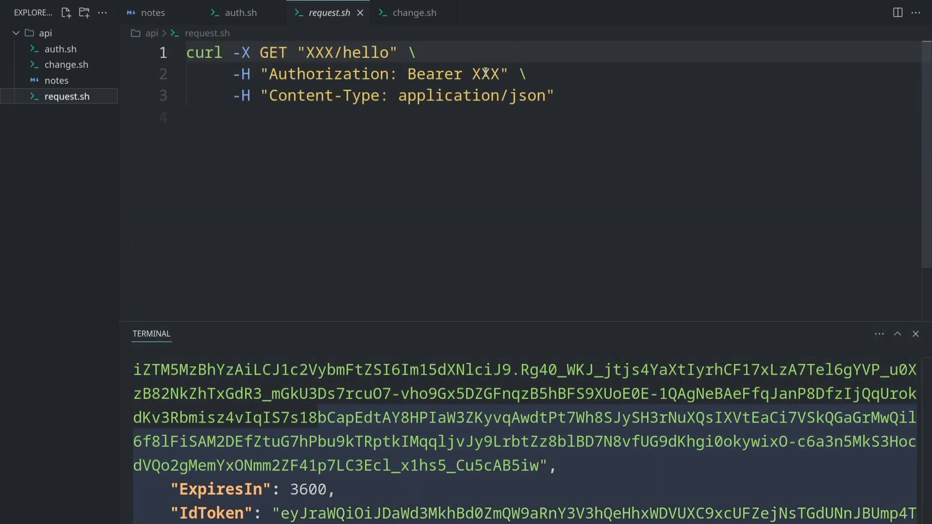
{"action": "double_click", "coordinate": [486, 73]}
{"action": "key", "text": "ctrl+v"}
{"action": "key", "text": "Home"}
{"action": "left_click", "coordinate": [81, 81]}
{"action": "key", "text": "ctrl+z"}
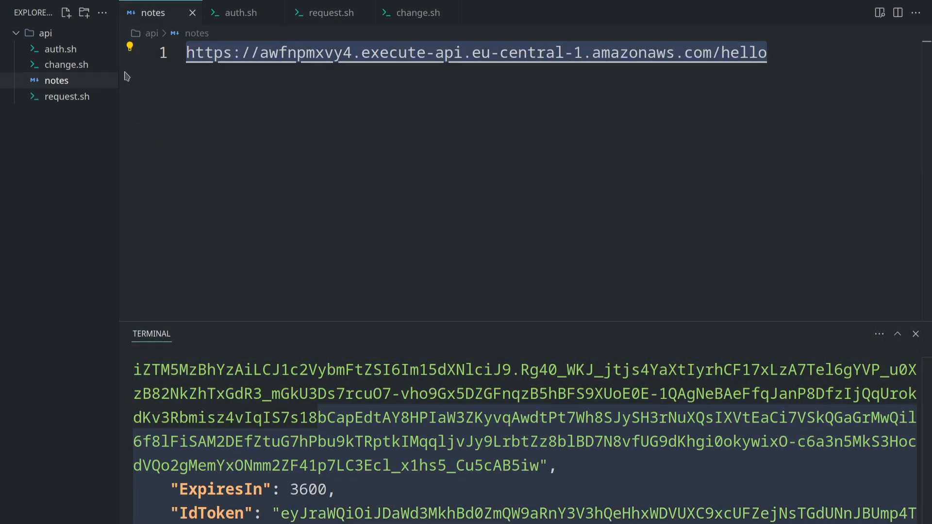
{"action": "left_click", "coordinate": [66, 97]}
{"action": "left_click_drag", "start_coordinate": [220, 317], "coordinate": [205, 317]}
{"action": "left_click_drag", "start_coordinate": [389, 53], "coordinate": [307, 53]}
{"action": "type", "text": "https://awfnpmxvy4.execute-api.eu-central-1.amazonaws.com/hello"}
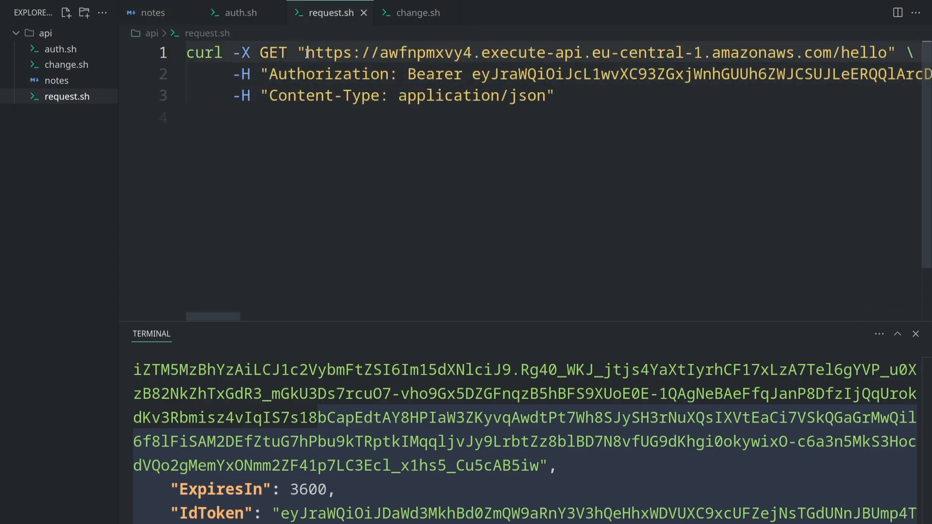
{"action": "key", "text": "Return"}
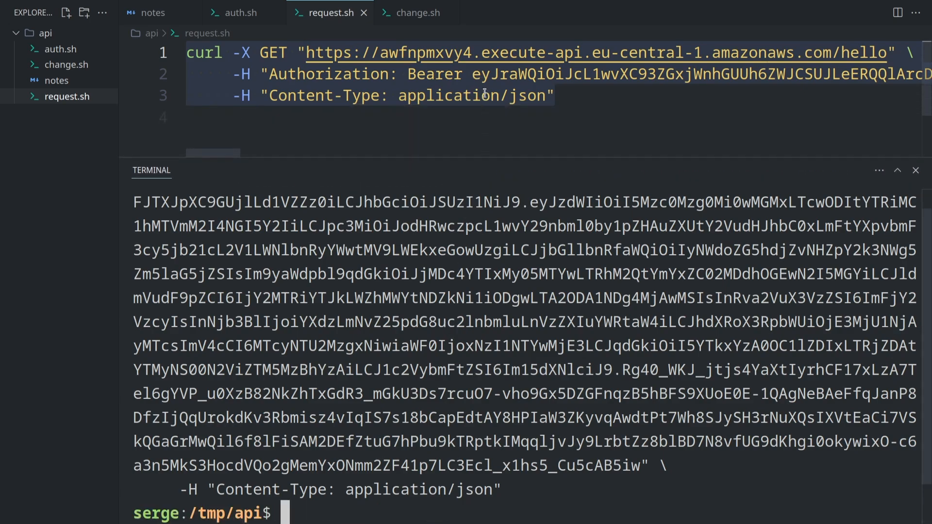
Step: Invalidate the Bearer token in request.sh by replacing its first three characters with "xxx"
{"action": "left_click", "coordinate": [491, 76]}
{"action": "left_click_drag", "start_coordinate": [473, 75], "coordinate": [503, 76]}
{"action": "type", "text": "xxx"}
Step: Copy the complete request with the altered Bearer token from request.sh and run it in the enlarged, cleared terminal
{"action": "left_click_drag", "start_coordinate": [556, 96], "coordinate": [188, 53]}
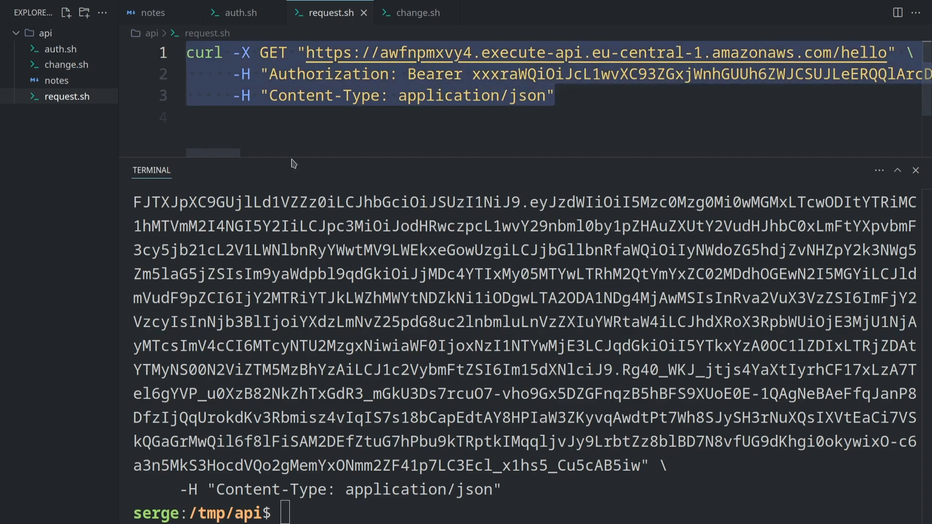
{"action": "left_click_drag", "start_coordinate": [293, 158], "coordinate": [316, 89]}
{"action": "left_click", "coordinate": [398, 273]}
{"action": "key", "text": "ctrl+l"}
{"action": "key", "text": "ctrl+shift+v"}
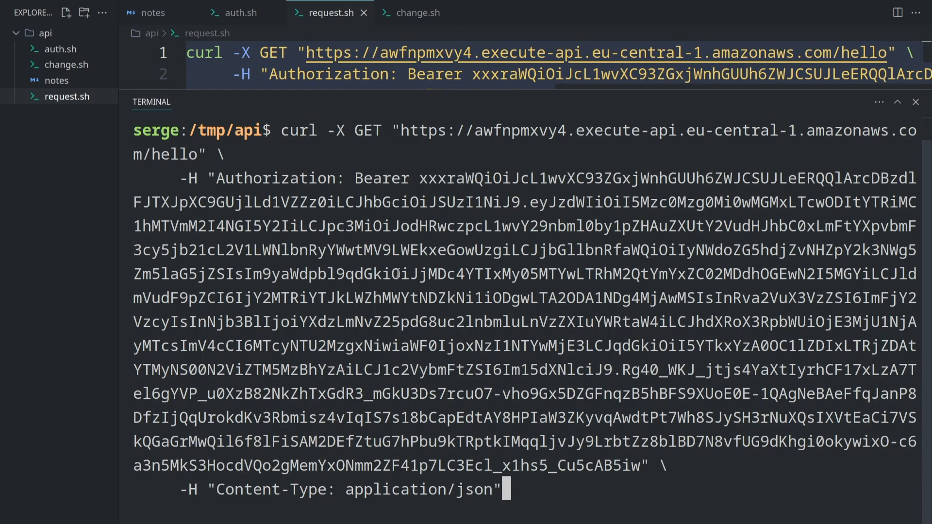
{"action": "key", "text": "Return"}
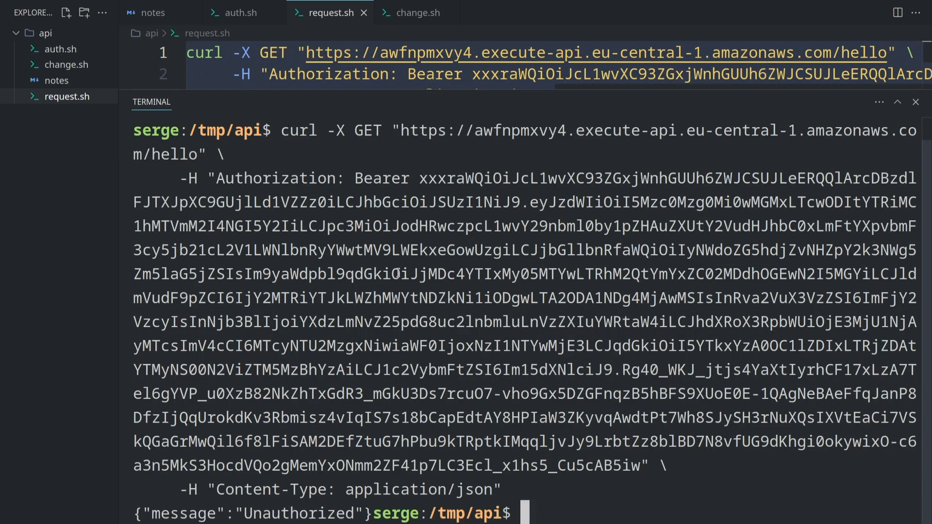